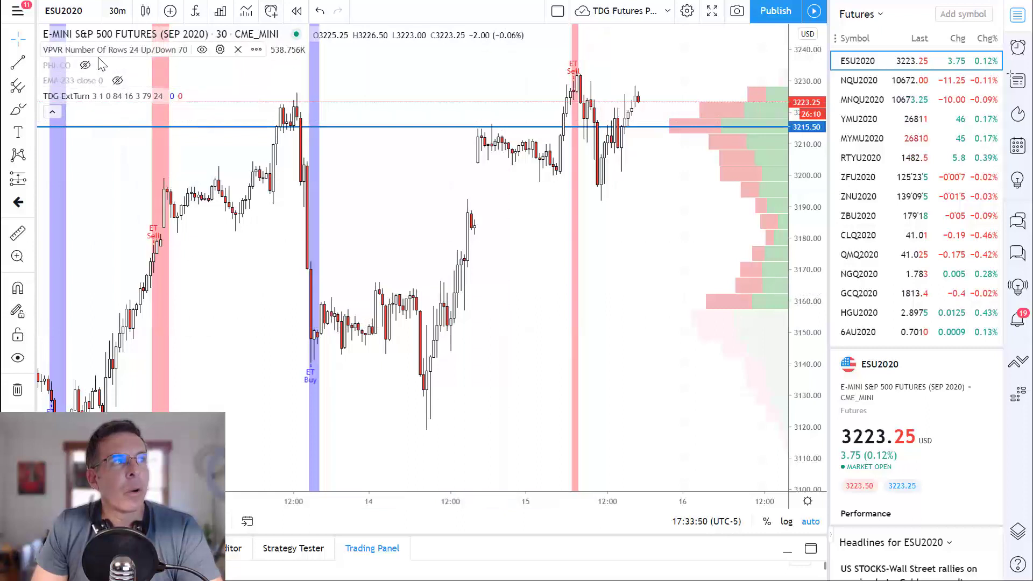
# - Expand and collapse the chart's indicator legend to examine the applied indicators
pyautogui.click(52, 113)
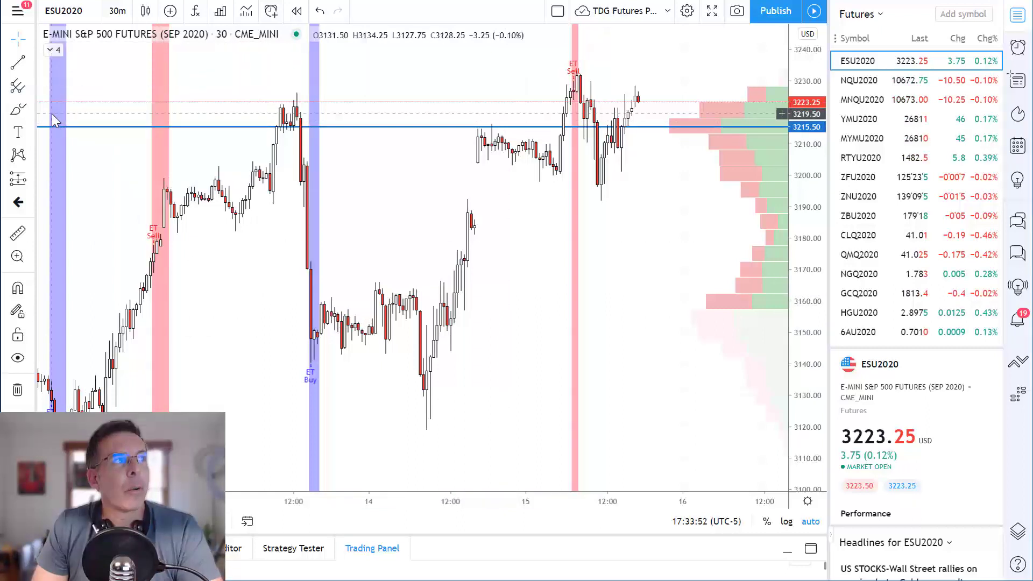
pyautogui.click(54, 50)
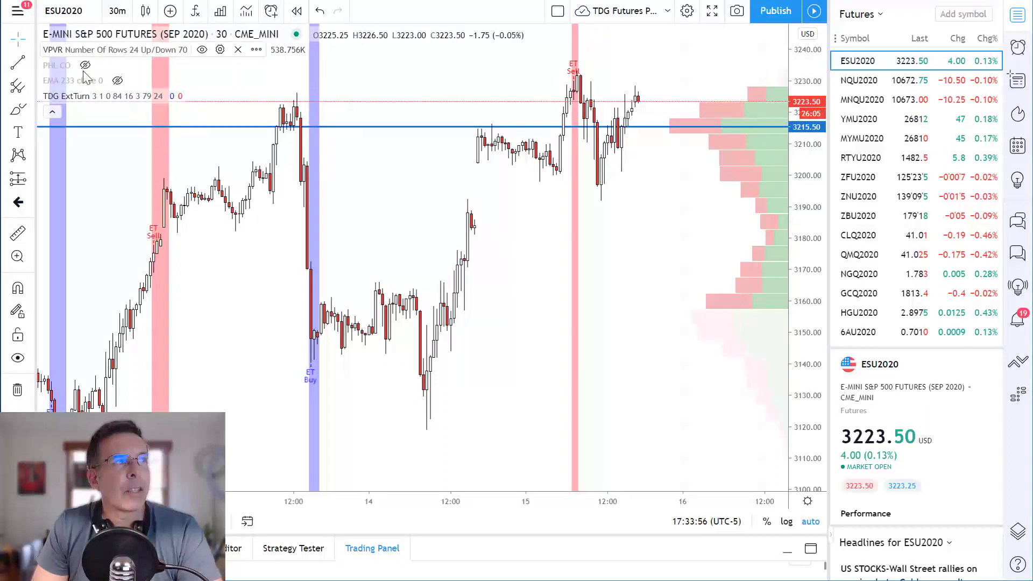
pyautogui.click(53, 113)
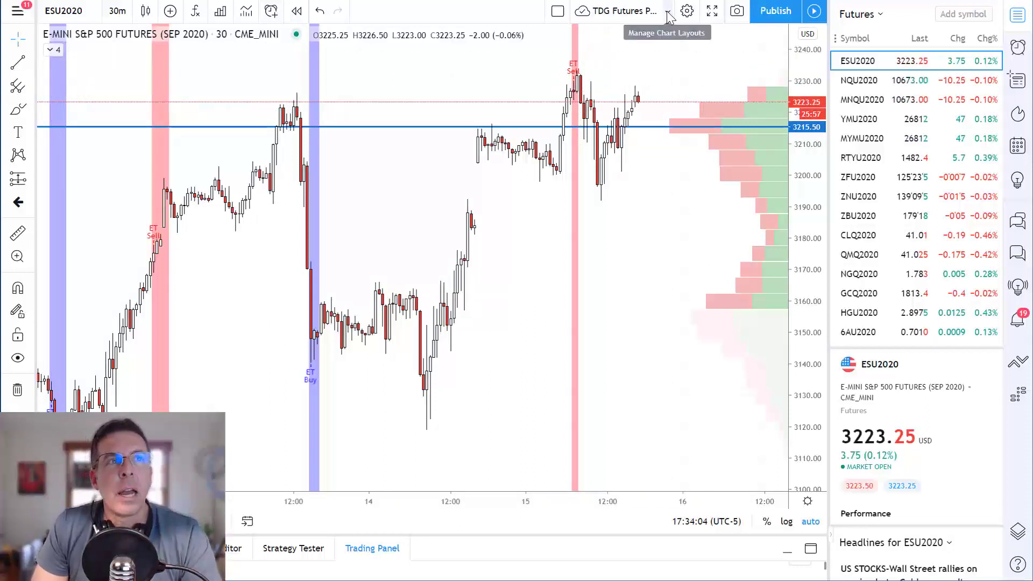
# - Create a new, unnamed chart layout for the ESU2020 futures chart
pyautogui.click(668, 16)
pyautogui.click(684, 172)
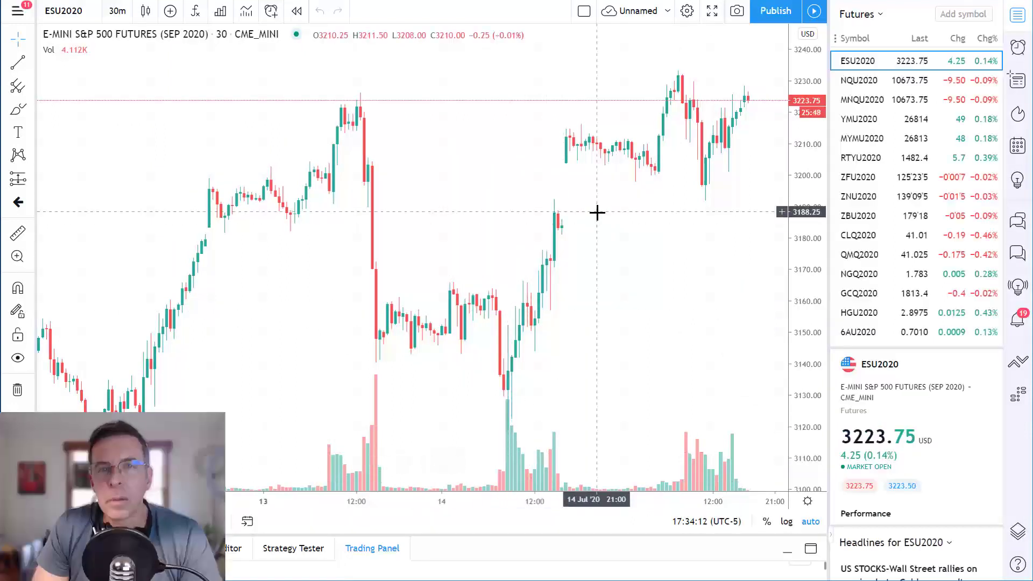
pyautogui.moveTo(595, 211); pyautogui.dragTo(546, 215)
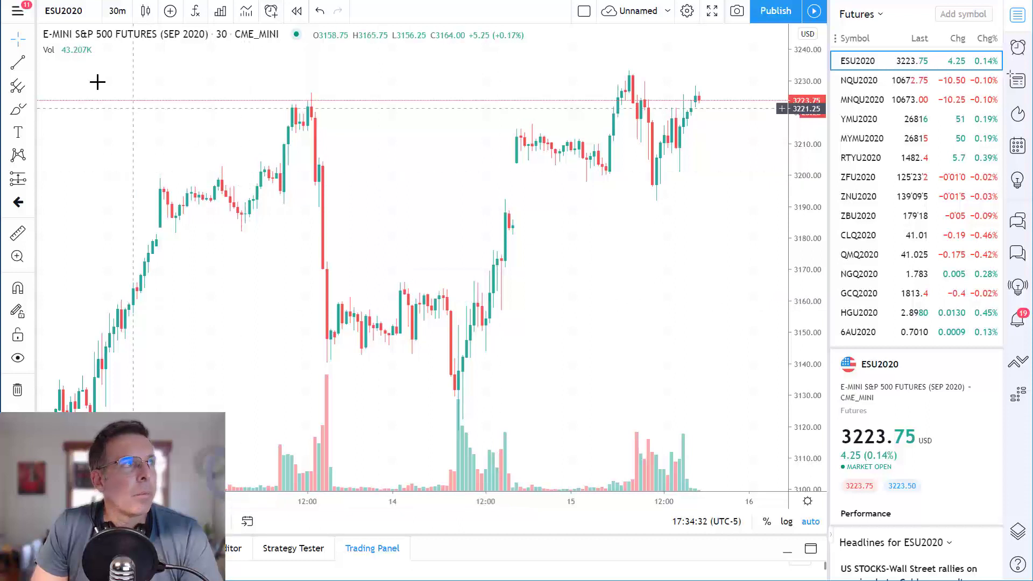
# - Remove the default volume indicator from the chart
pyautogui.moveTo(89, 53)
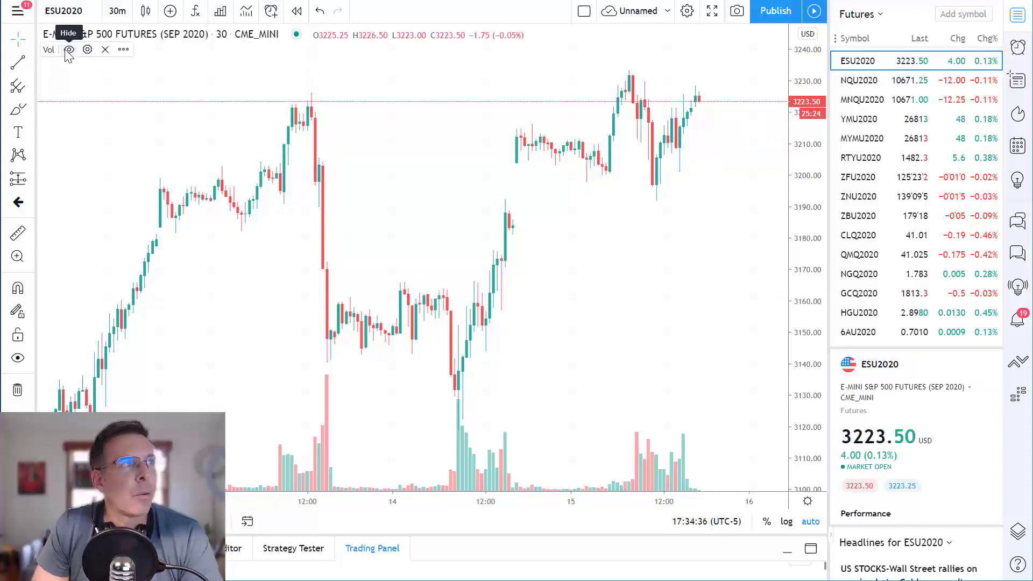
pyautogui.click(68, 50)
pyautogui.click(69, 50)
pyautogui.click(69, 50)
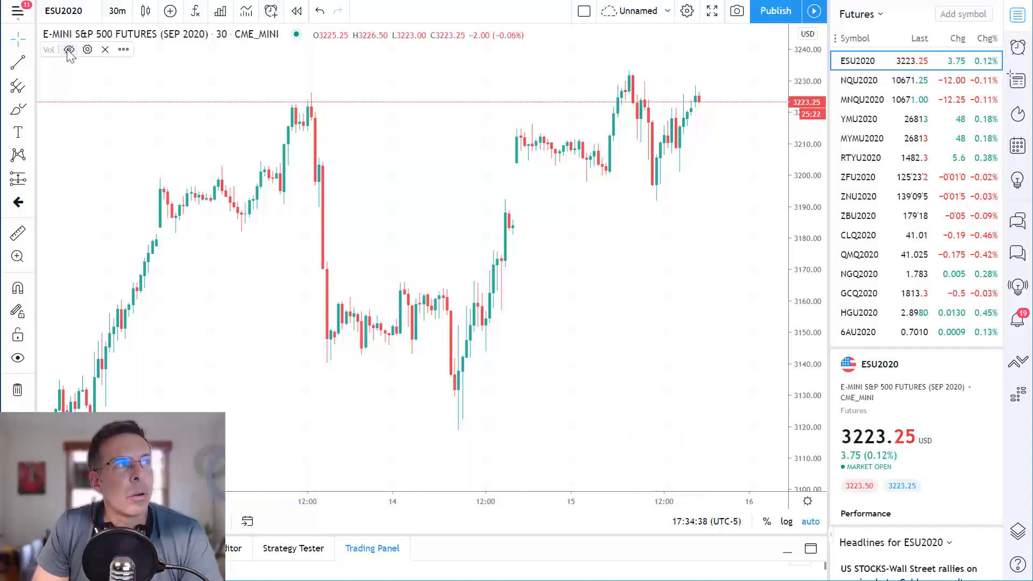
pyautogui.click(105, 50)
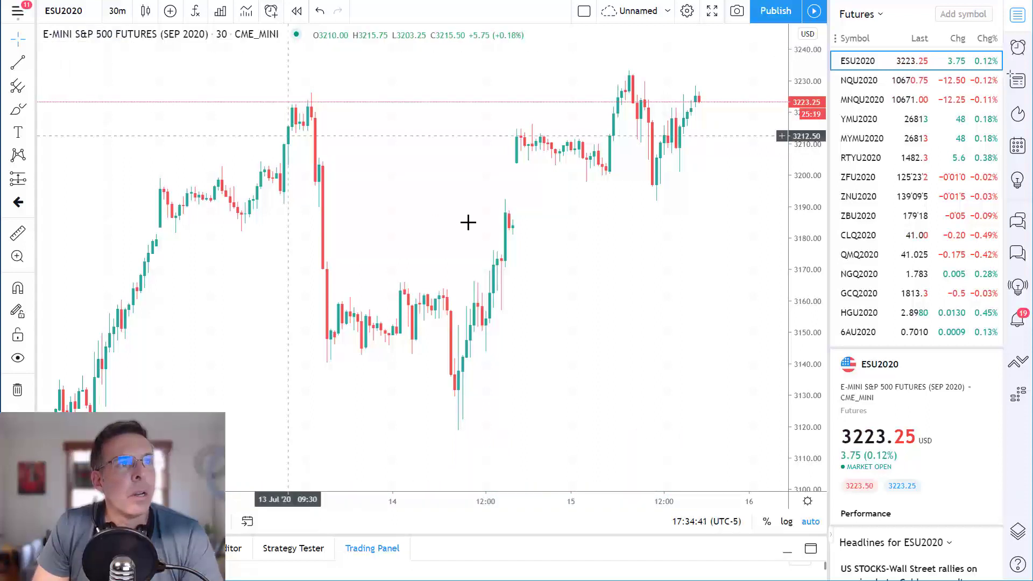
# - Open the chart settings and set the body color of rising candles to white
pyautogui.rightClick(523, 380)
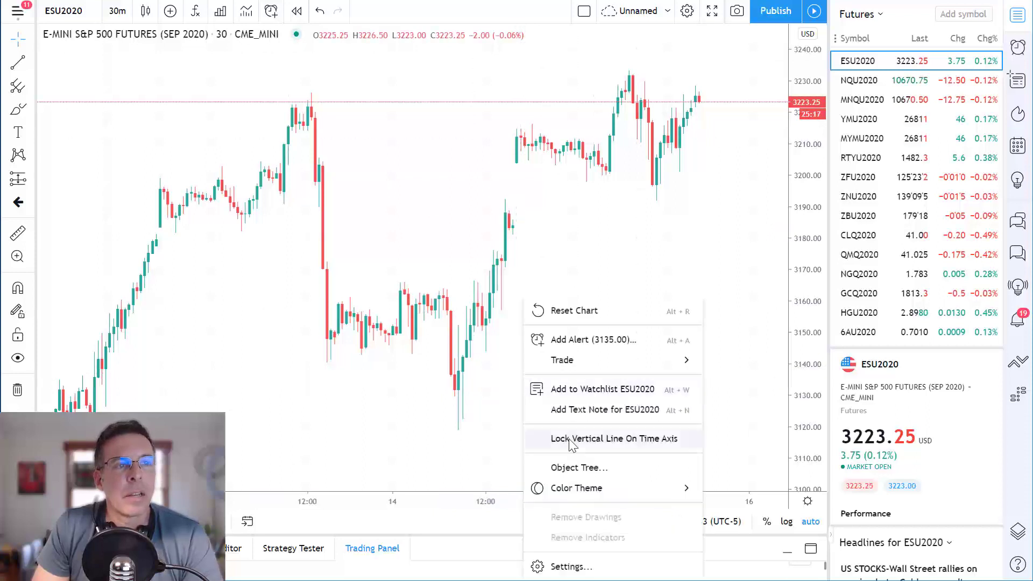
pyautogui.click(562, 564)
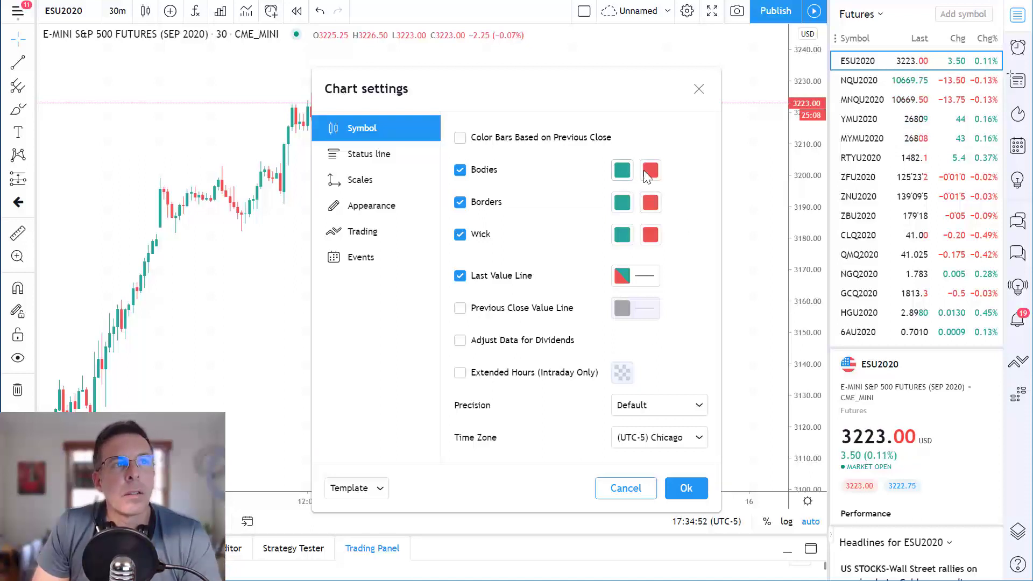
pyautogui.click(624, 174)
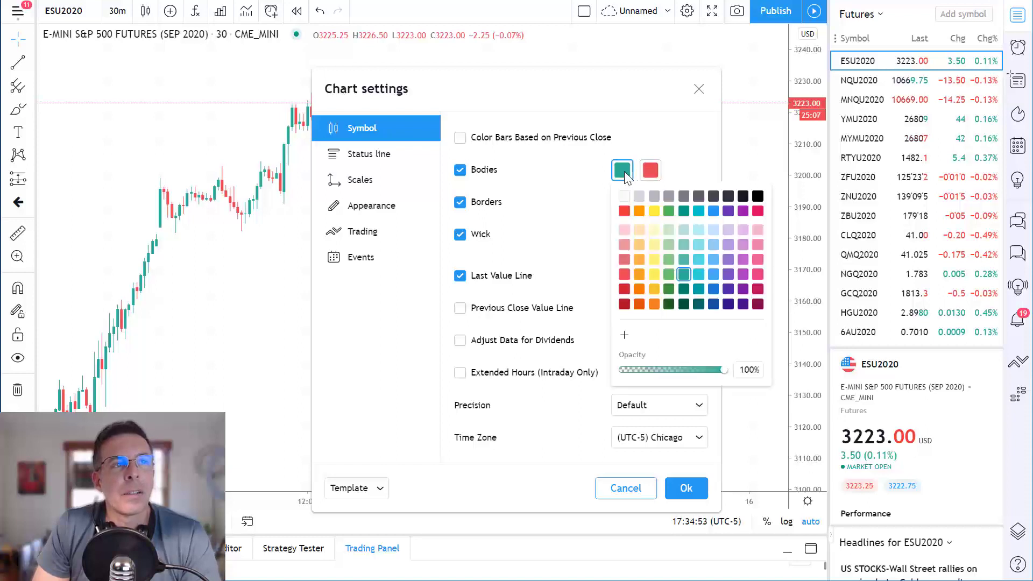
pyautogui.click(624, 196)
pyautogui.click(693, 162)
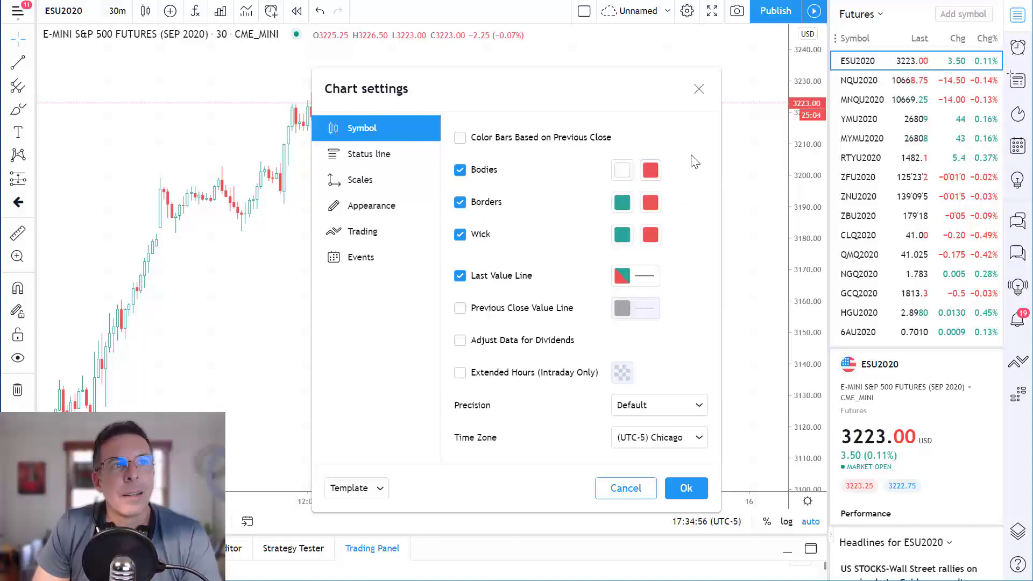
# - Set the border color of both rising and falling candles to black
pyautogui.click(631, 205)
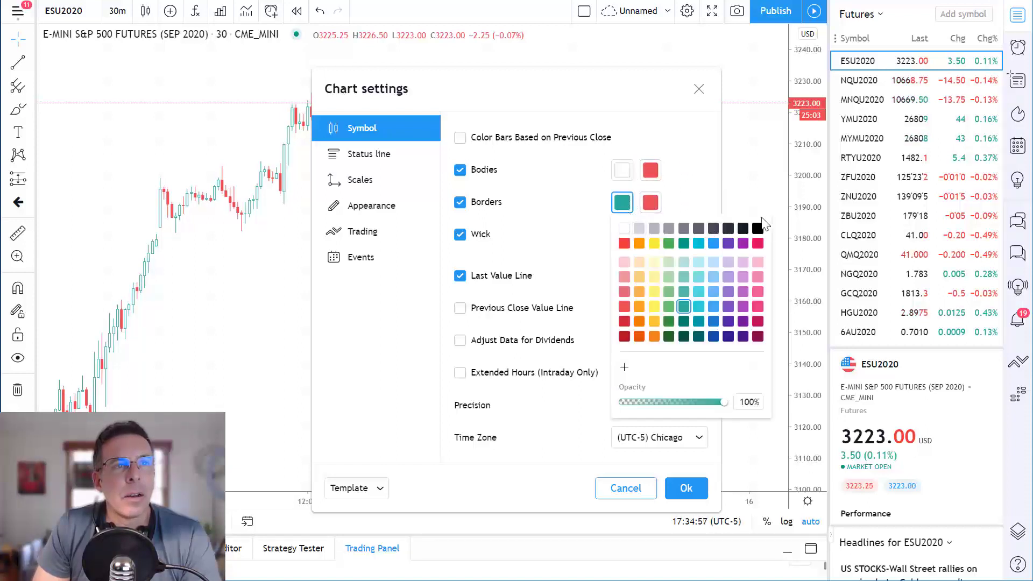
pyautogui.click(757, 228)
pyautogui.click(652, 205)
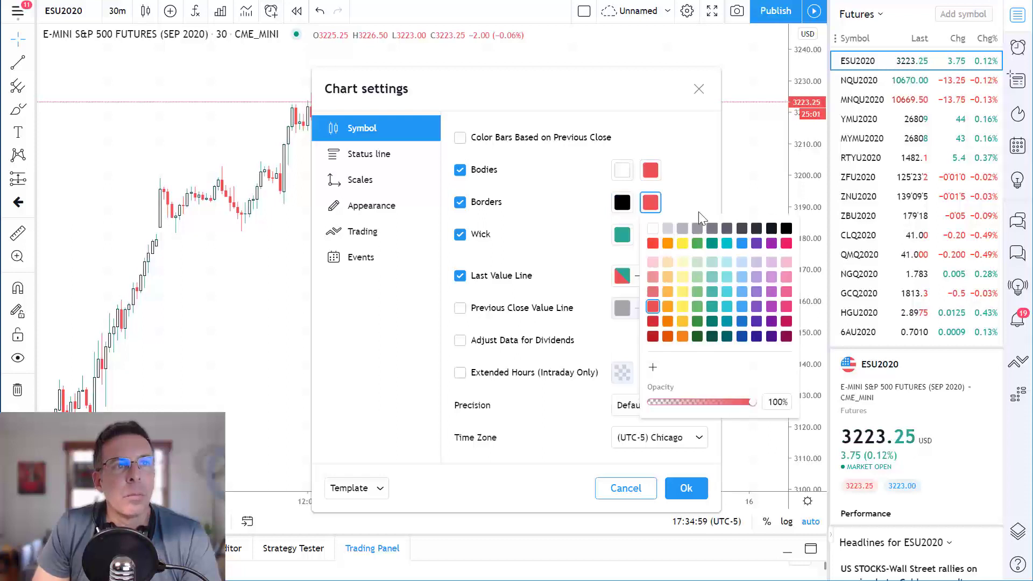
pyautogui.click(763, 228)
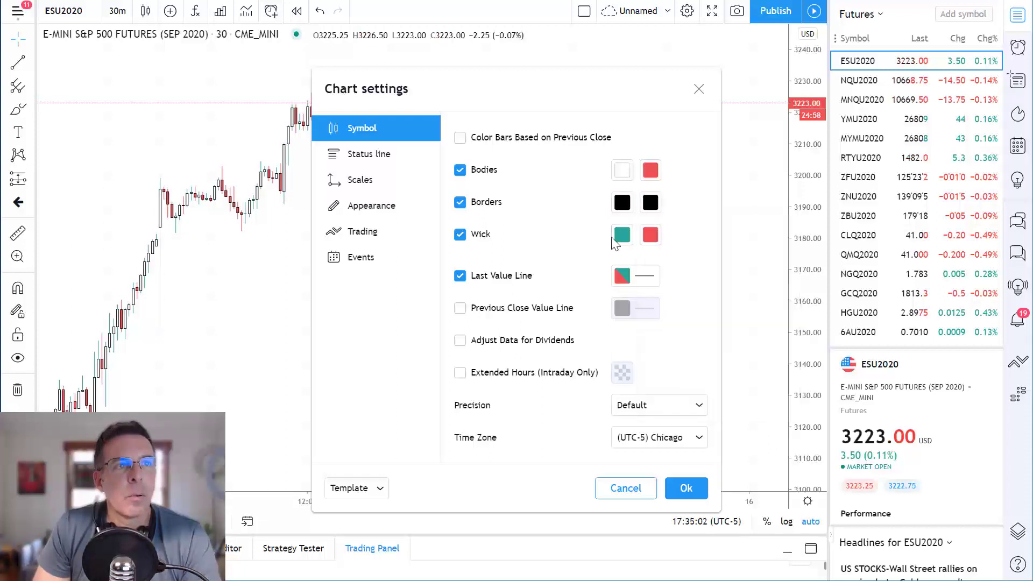
# - Set the wick color of both rising and falling candles to black and apply the chart settings
pyautogui.click(616, 242)
pyautogui.click(757, 260)
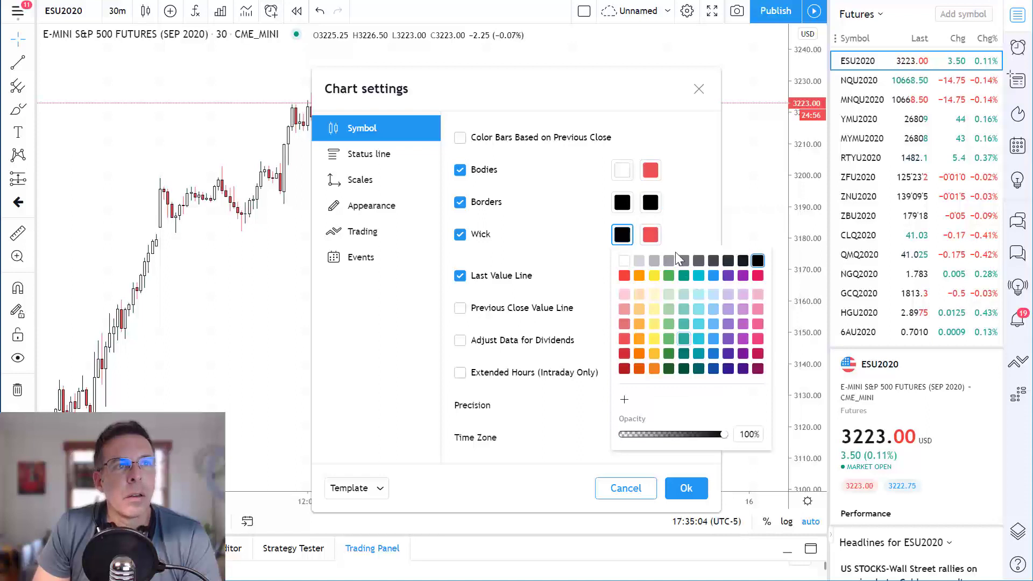
pyautogui.click(646, 239)
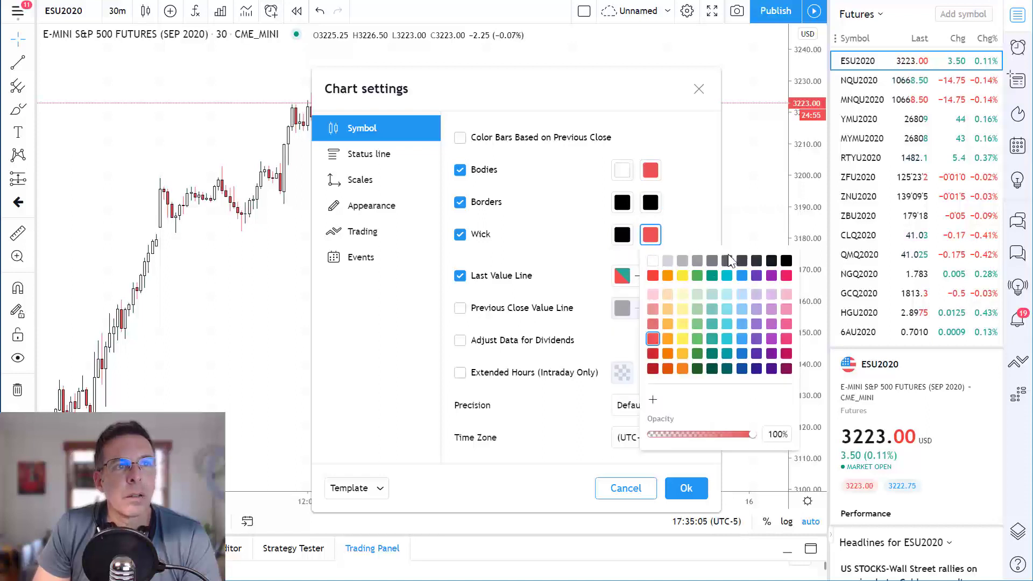
pyautogui.click(787, 262)
pyautogui.click(591, 223)
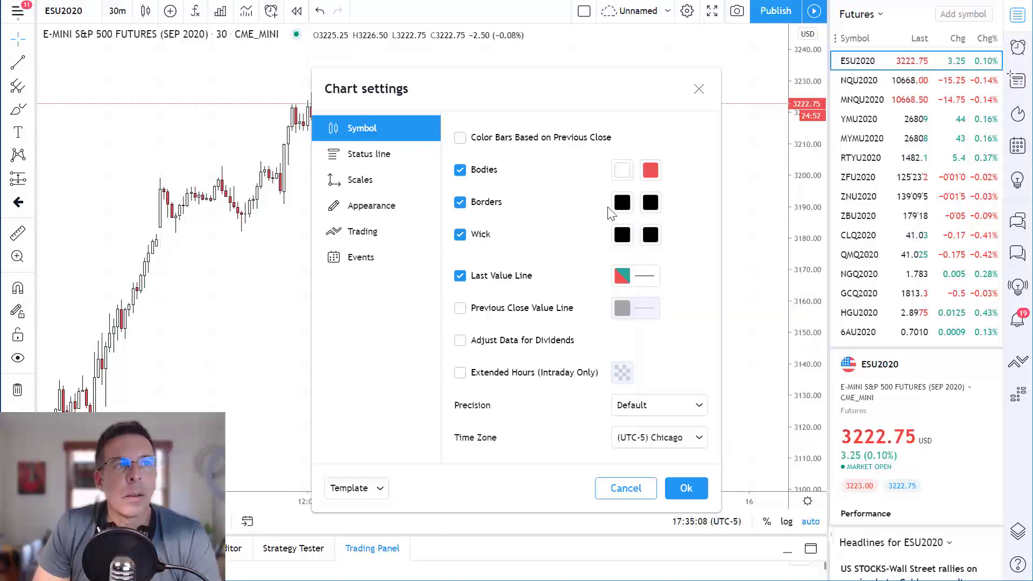
pyautogui.click(687, 490)
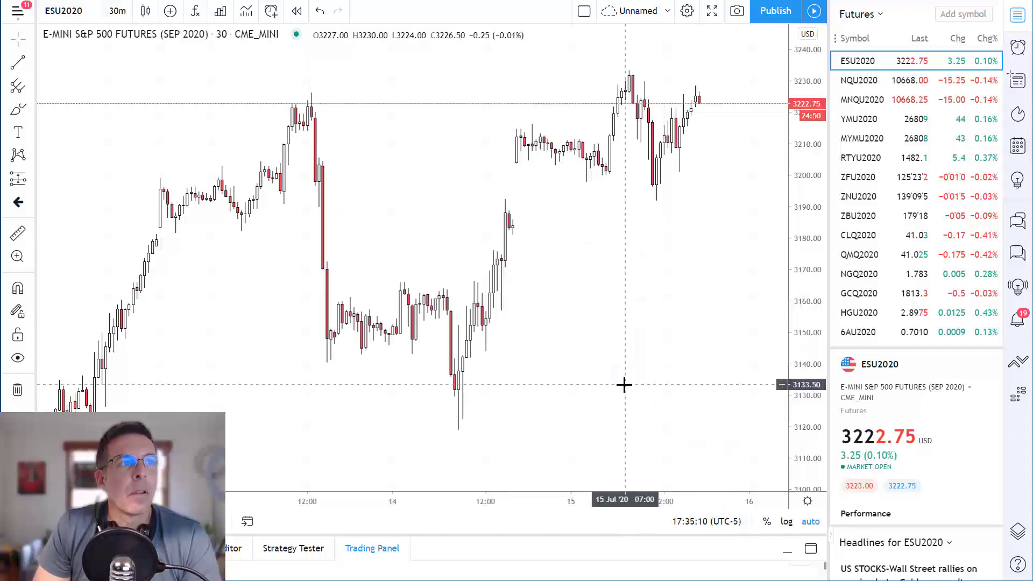
# - Try the Hollow Candles chart type and switch the chart back to Candles
pyautogui.moveTo(599, 354); pyautogui.dragTo(635, 331)
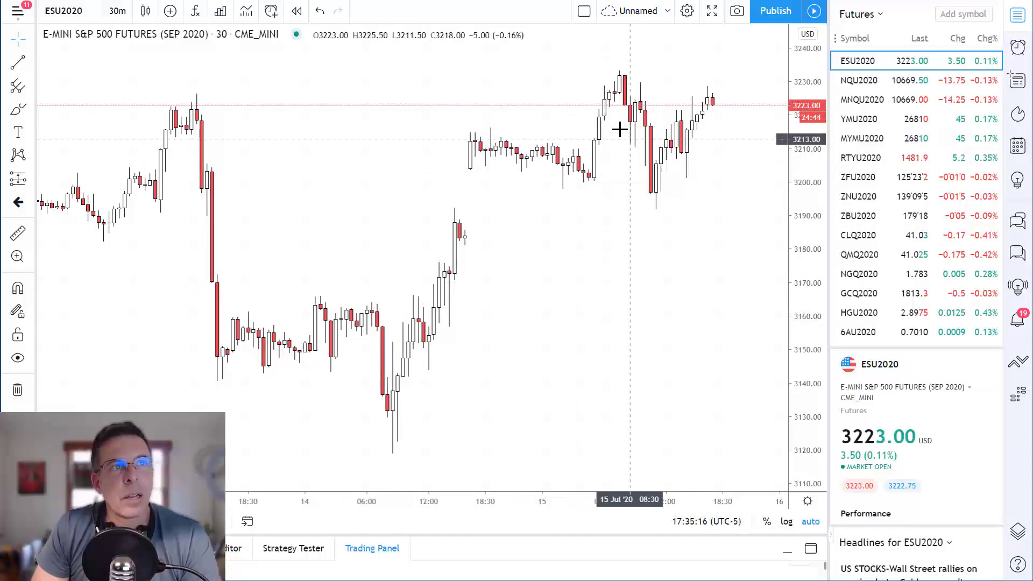
pyautogui.click(146, 11)
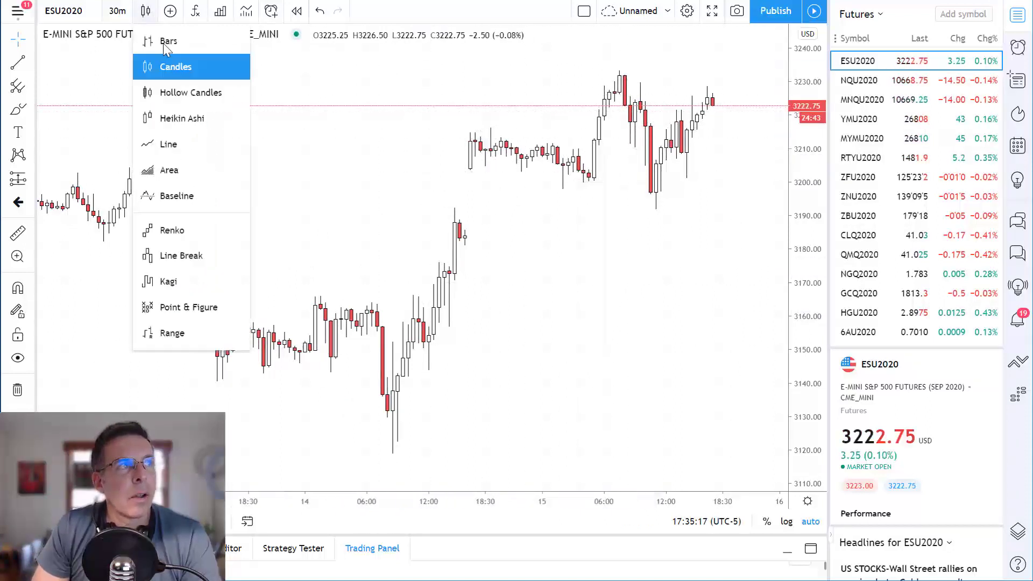
pyautogui.click(183, 92)
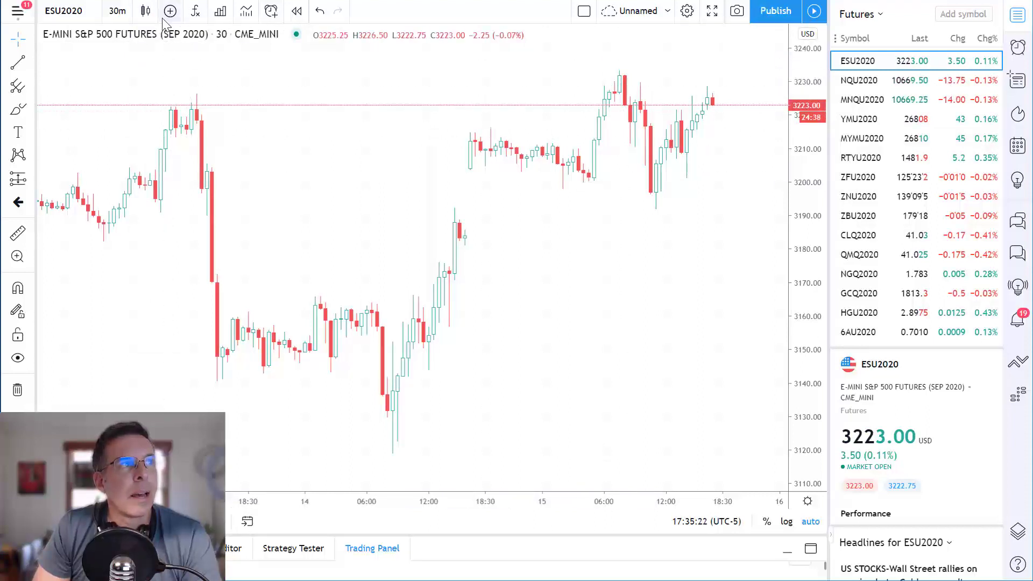
pyautogui.click(146, 15)
pyautogui.click(173, 65)
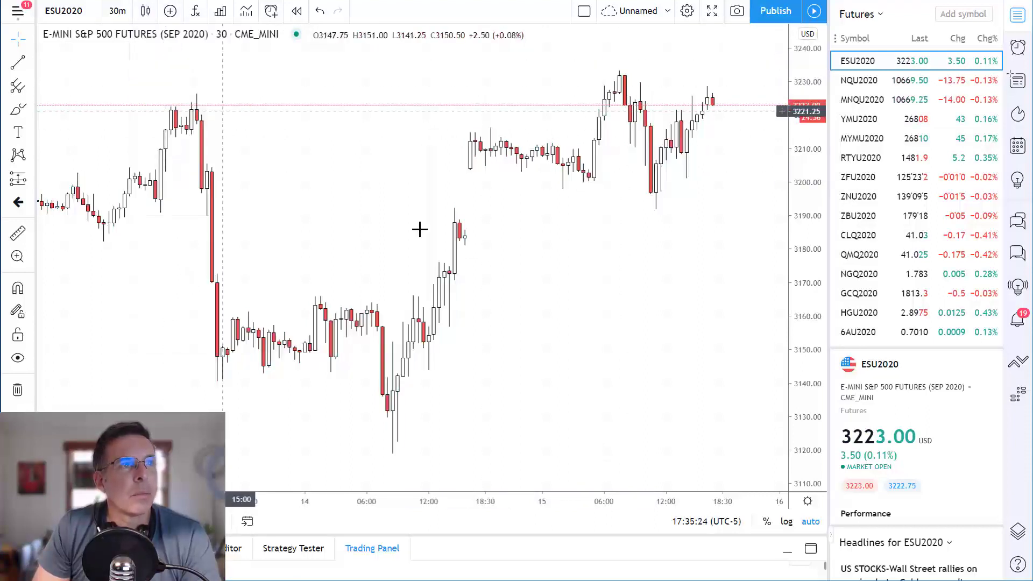
# - Open the Volume Profile category of Indicators & Strategies
pyautogui.scroll(-2, 532, 315)
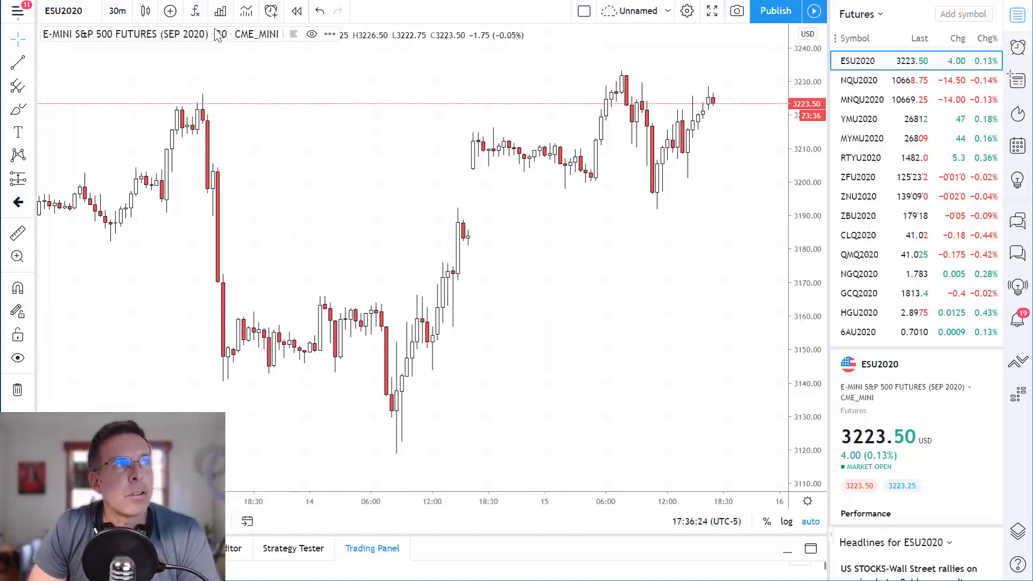
pyautogui.click(195, 11)
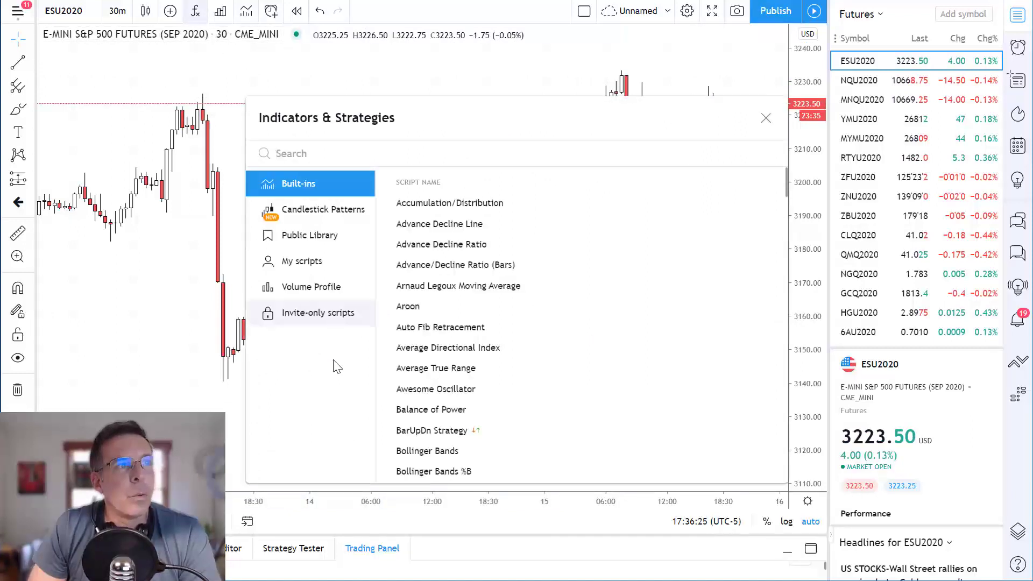
pyautogui.click(310, 293)
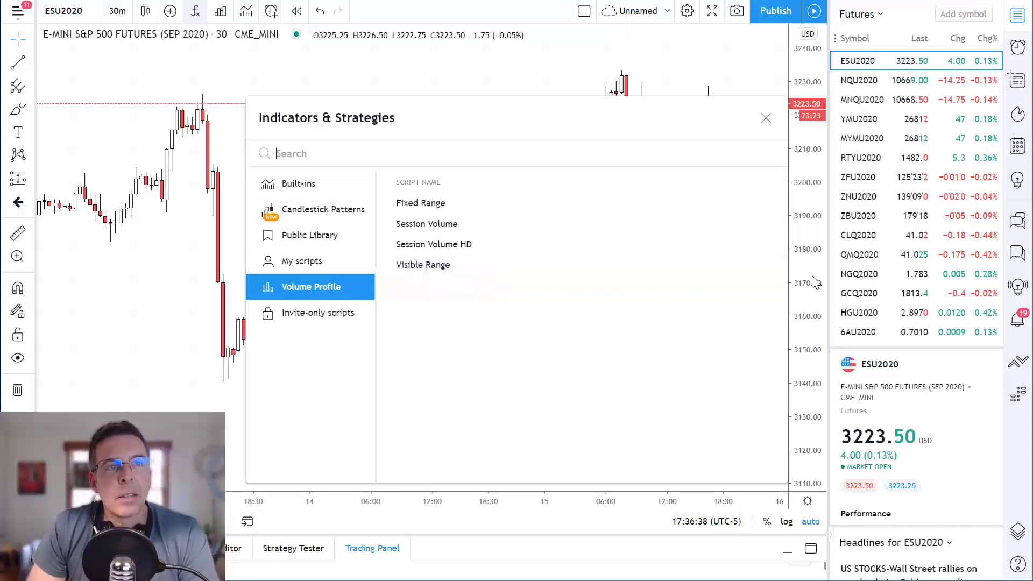
# - Examine the help article on Volume Profile, including its definition, significant levels and value area calculation
pyautogui.click(771, 266)
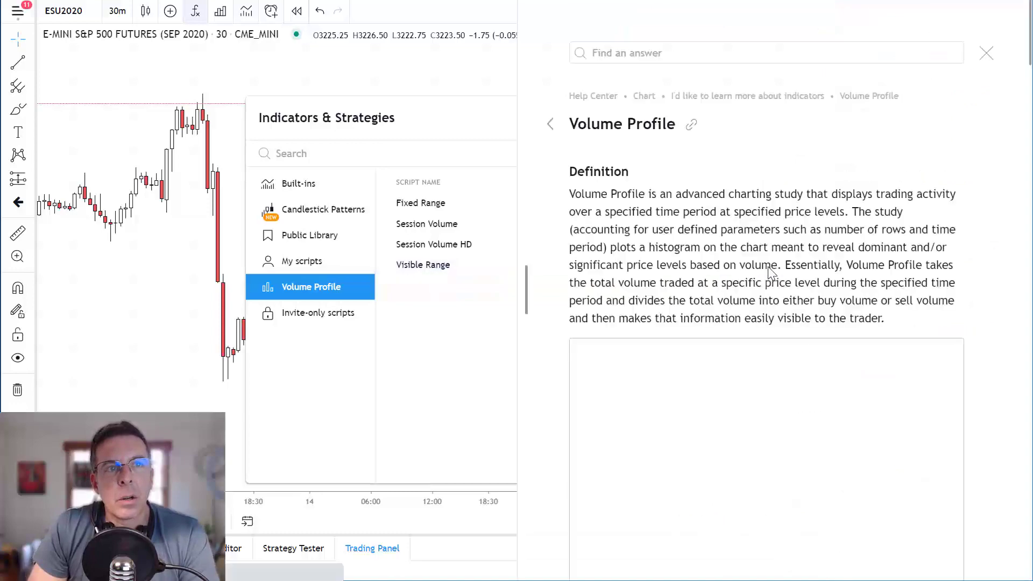
pyautogui.scroll(-10, 727, 225)
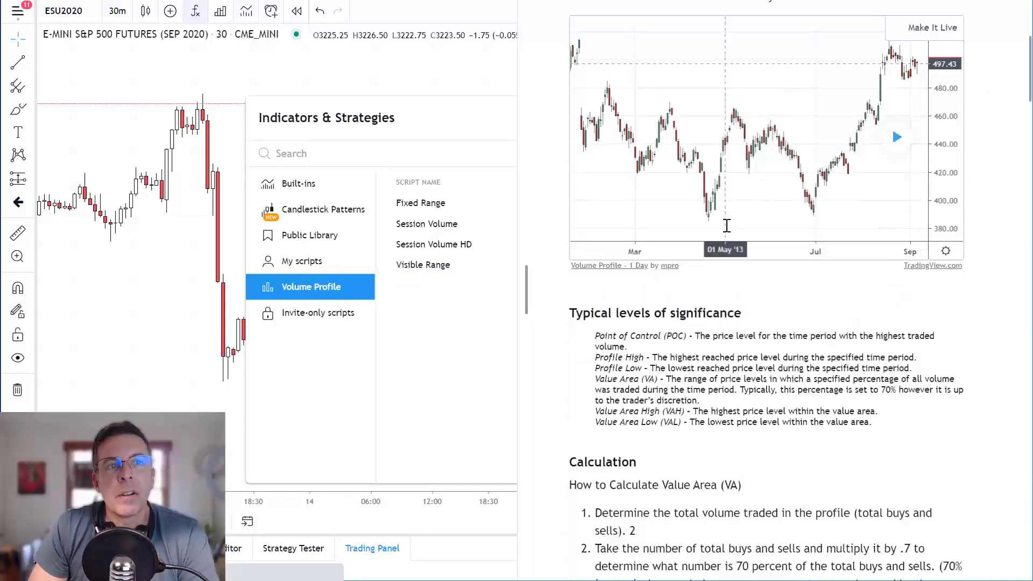
pyautogui.scroll(-8, 727, 226)
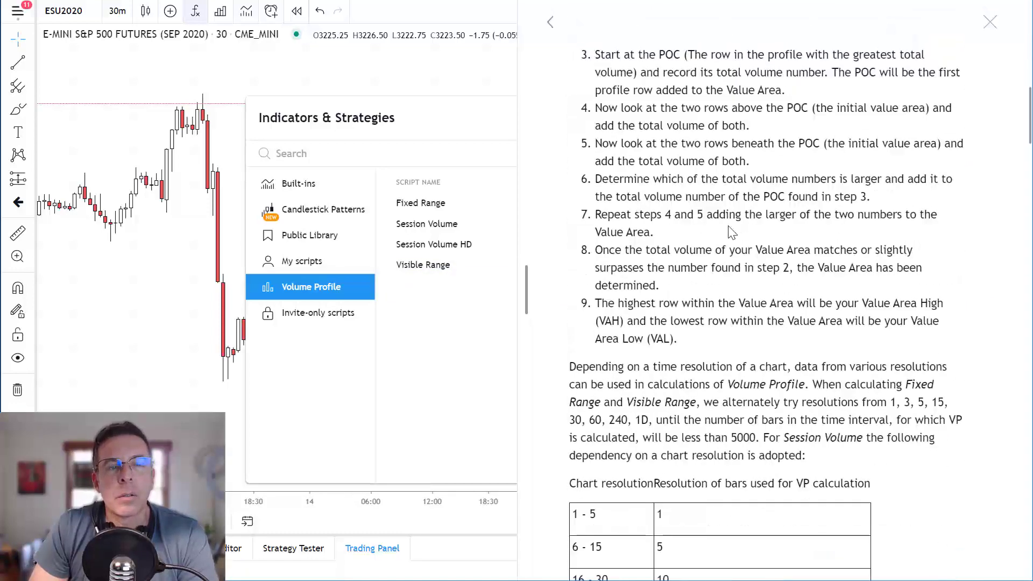
pyautogui.scroll(12, 728, 225)
pyautogui.scroll(6, 731, 233)
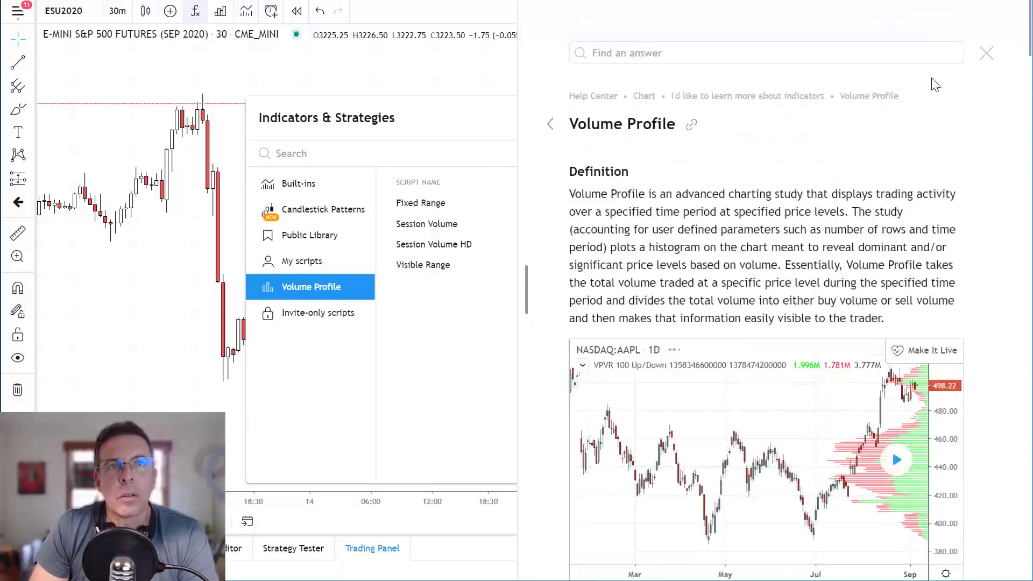
pyautogui.click(988, 59)
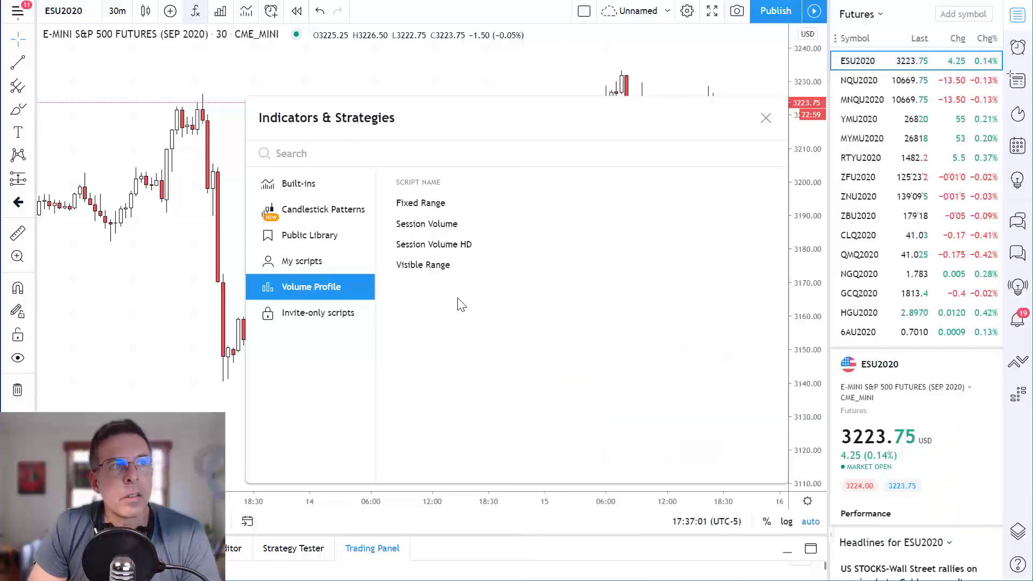
# - Add the Visible Range volume profile indicator to the ESU2020 chart
pyautogui.click(435, 268)
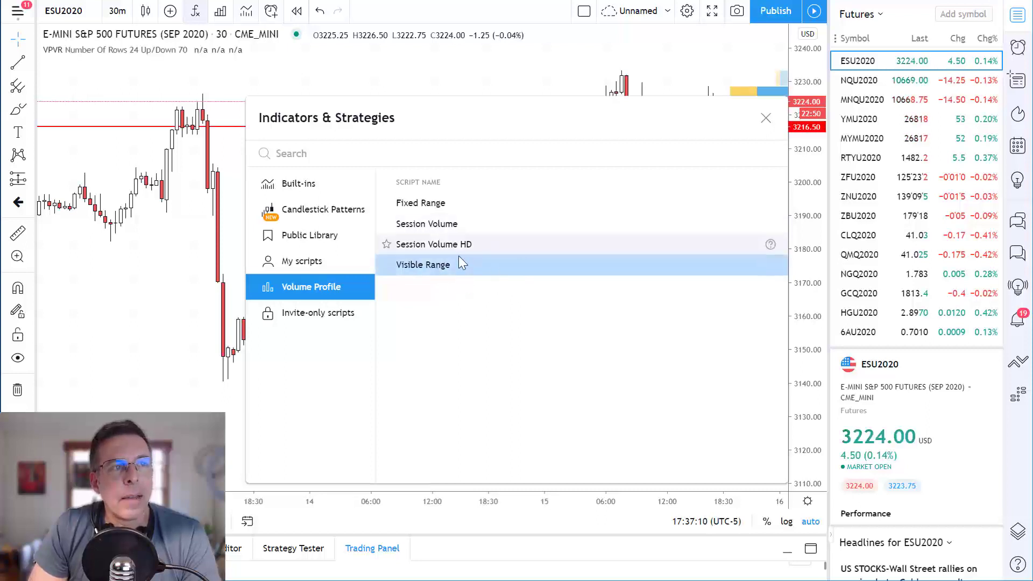
pyautogui.click(765, 120)
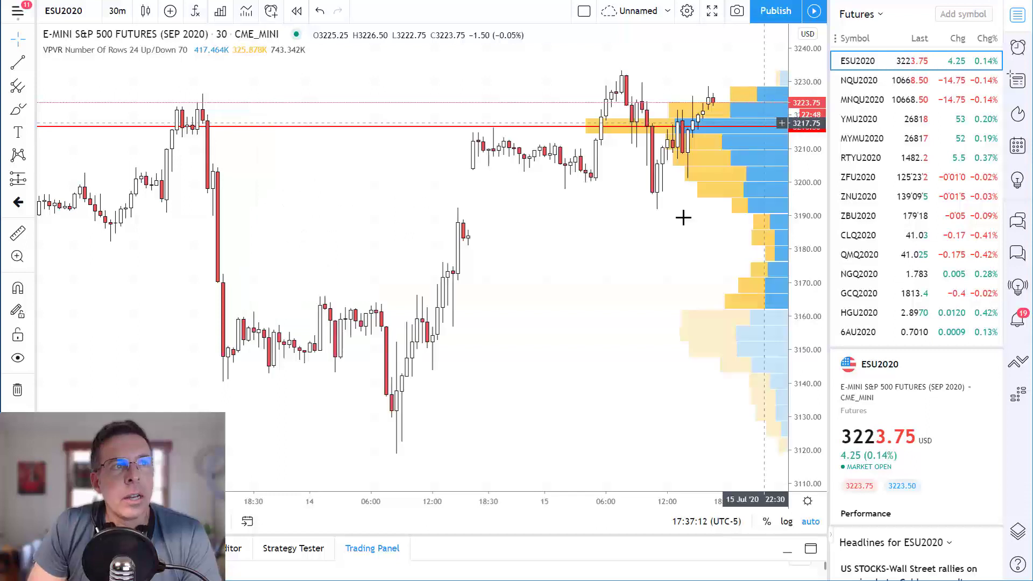
pyautogui.moveTo(613, 315); pyautogui.dragTo(563, 318)
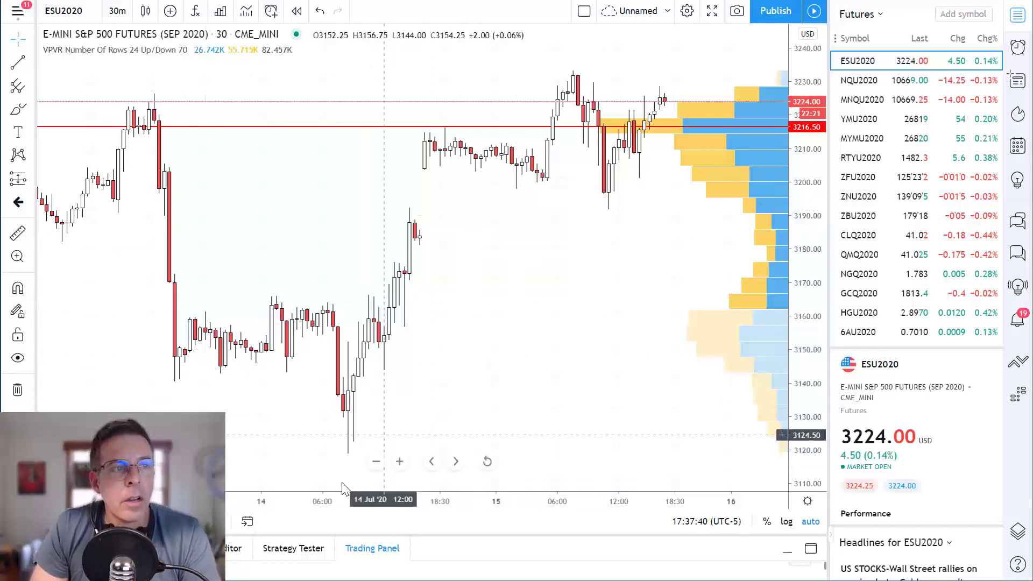
pyautogui.moveTo(343, 500); pyautogui.dragTo(650, 501)
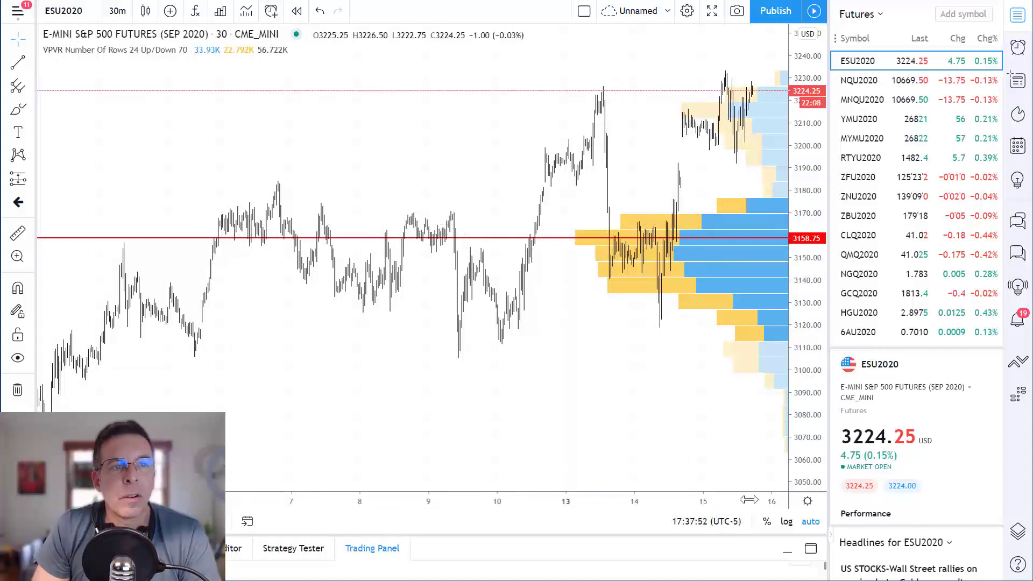
# - Search the indicators for "movi" and add Moving Average Exponential to the ESU2020 chart
pyautogui.moveTo(749, 501); pyautogui.dragTo(540, 498)
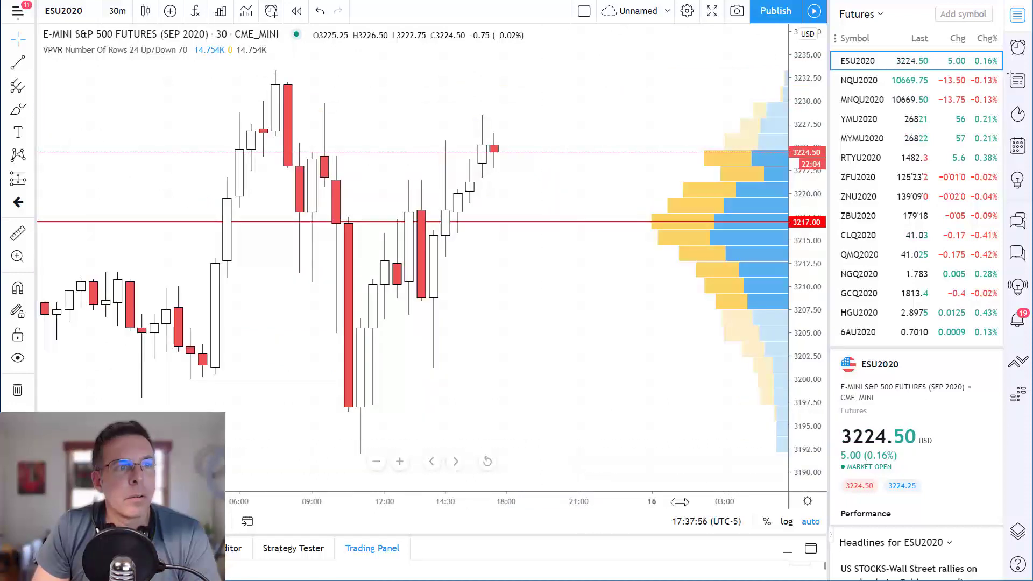
pyautogui.moveTo(525, 362); pyautogui.dragTo(627, 364)
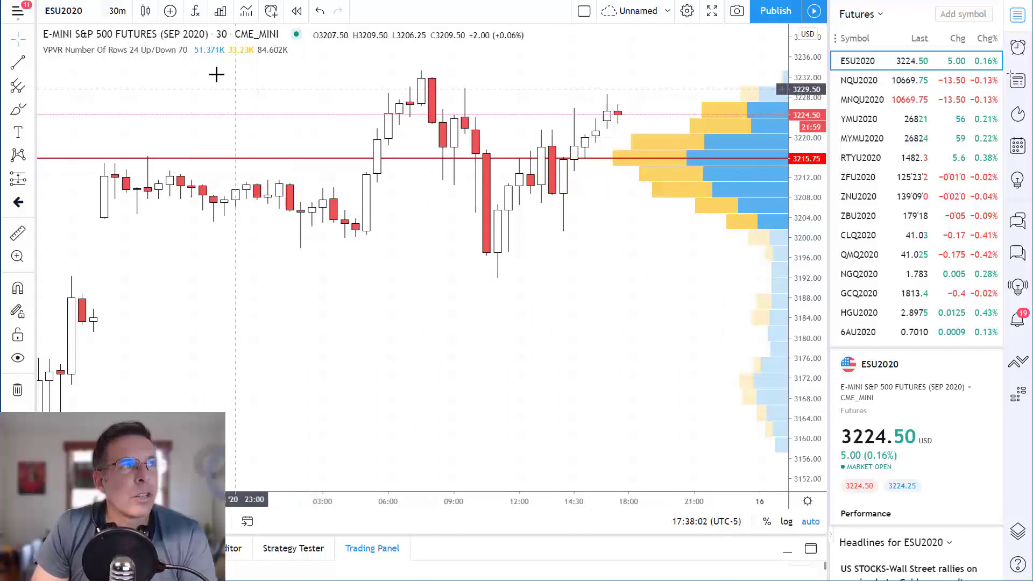
pyautogui.click(195, 10)
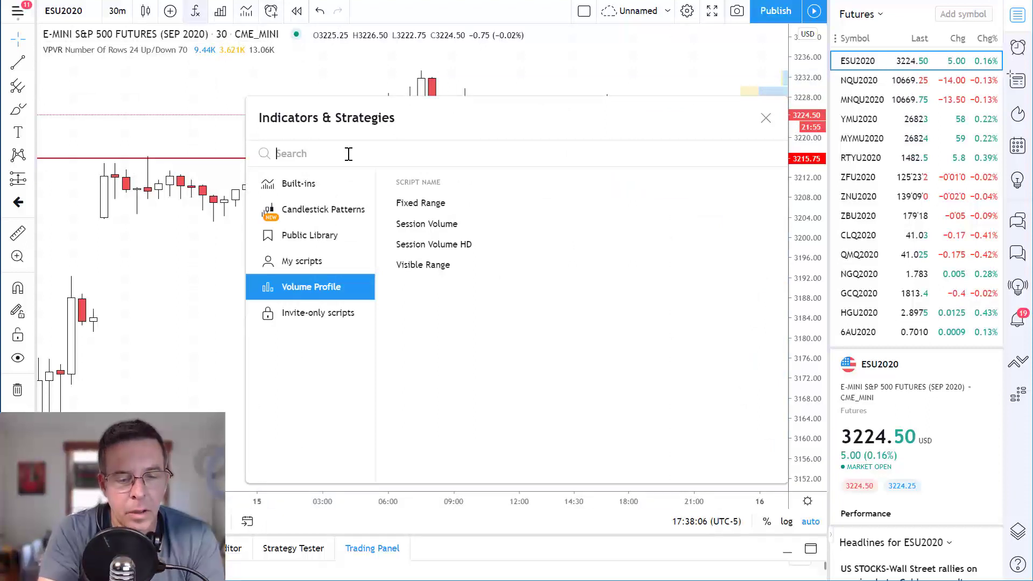
pyautogui.write('movi')
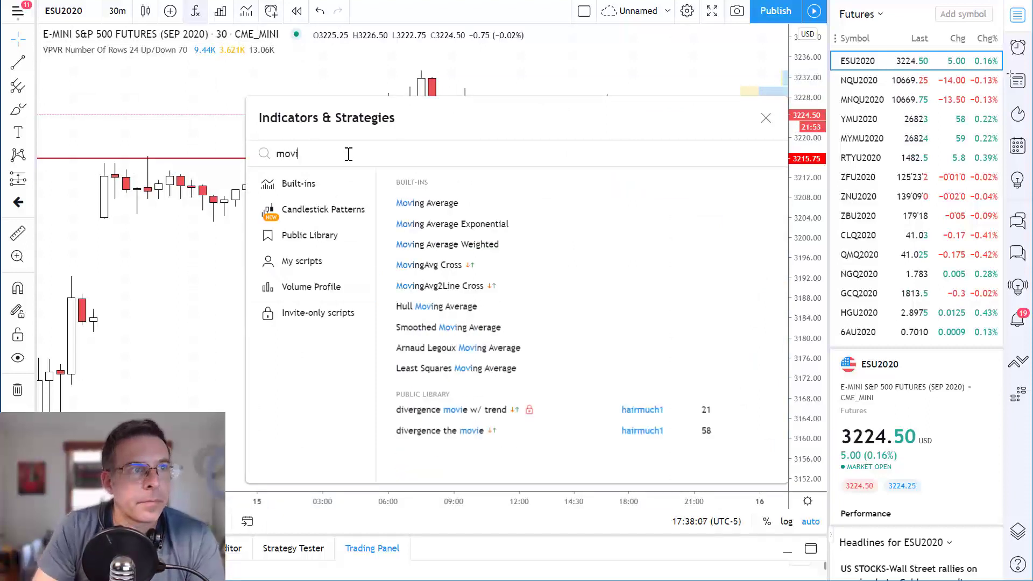
pyautogui.click(452, 224)
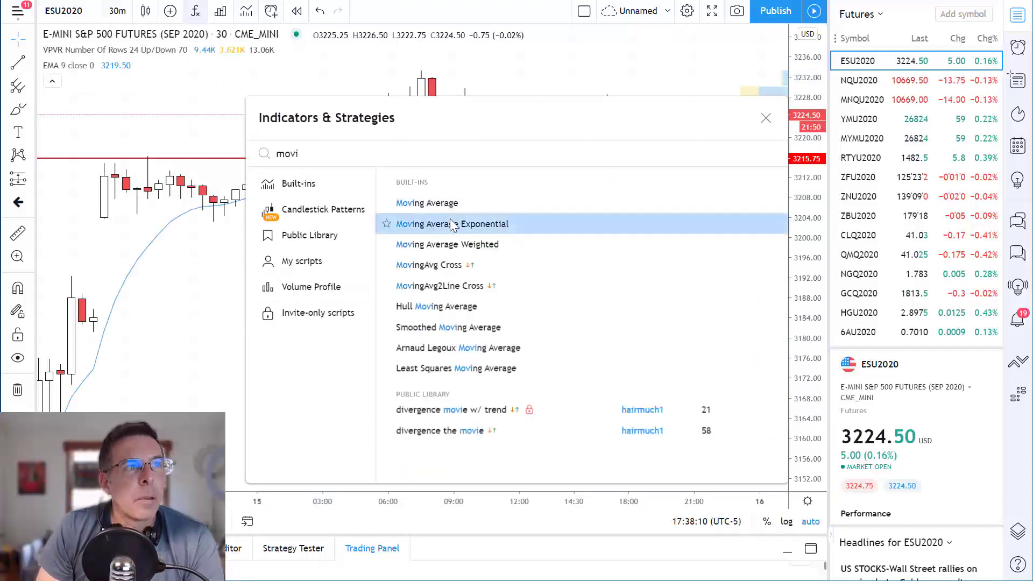
pyautogui.click(766, 118)
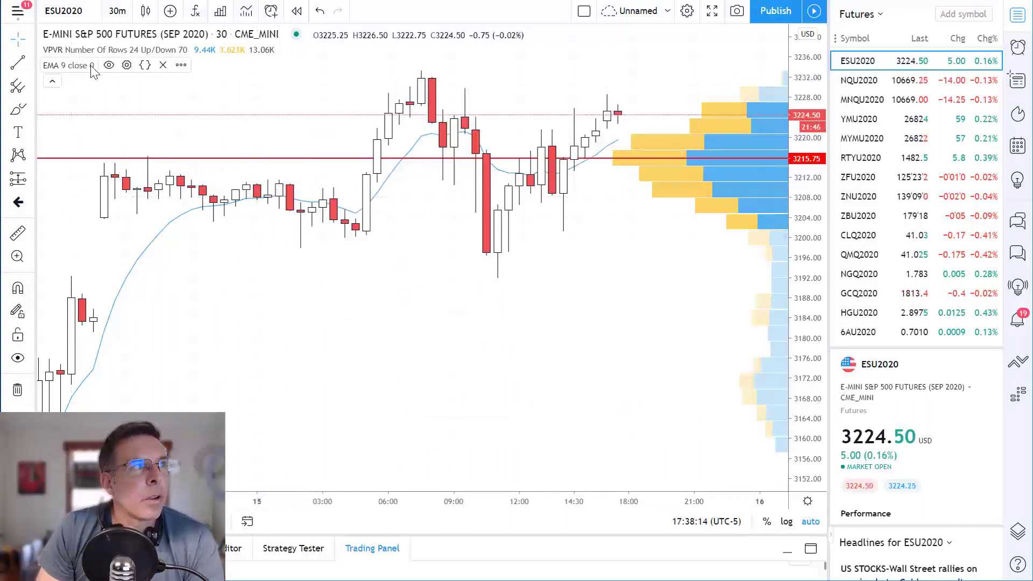
# - Set the EMA line to the third thickness option and its length to 233
pyautogui.click(127, 65)
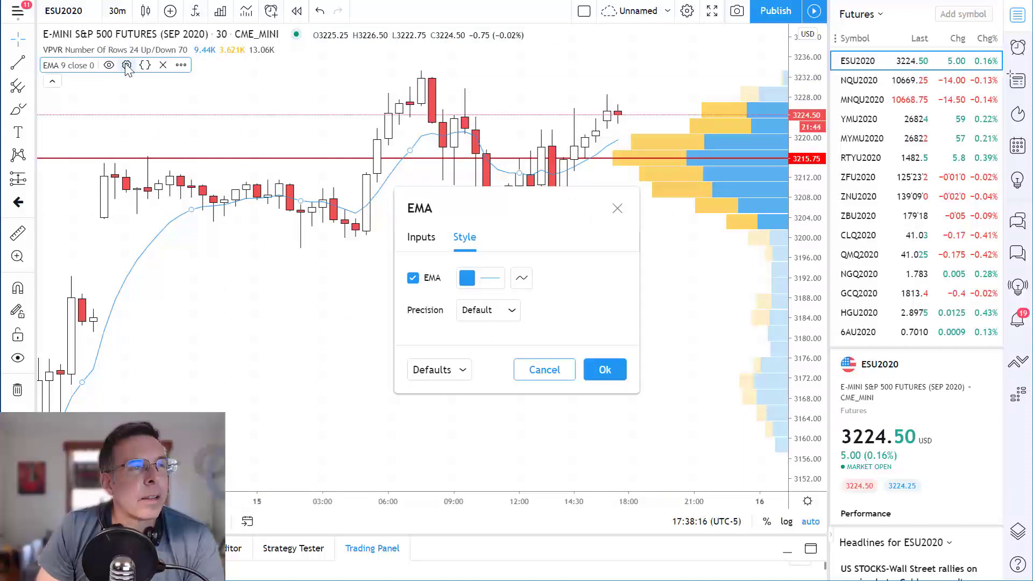
pyautogui.click(491, 279)
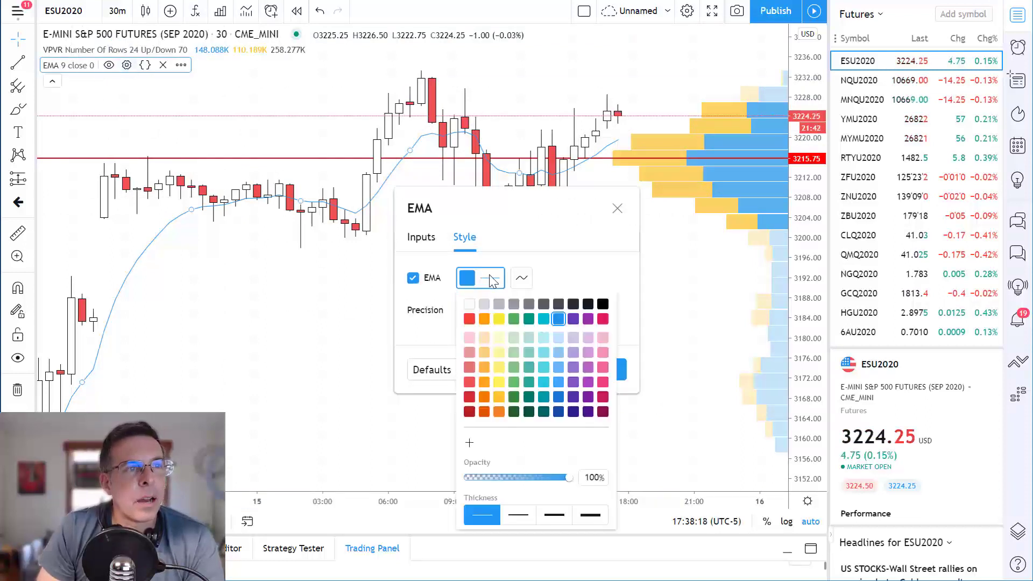
pyautogui.click(554, 516)
pyautogui.click(434, 246)
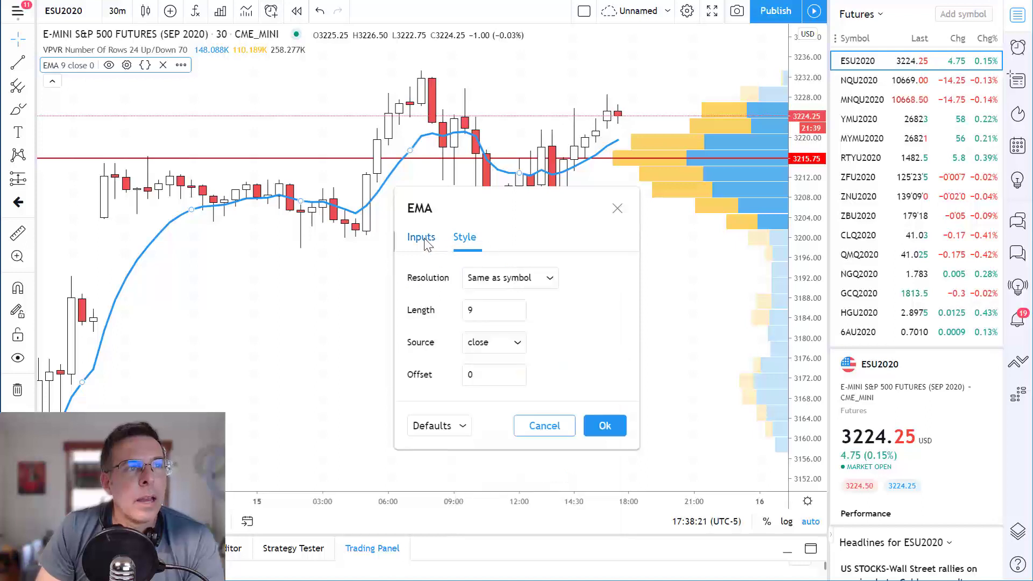
pyautogui.click(491, 314)
pyautogui.press('BackSpace')
pyautogui.write('233')
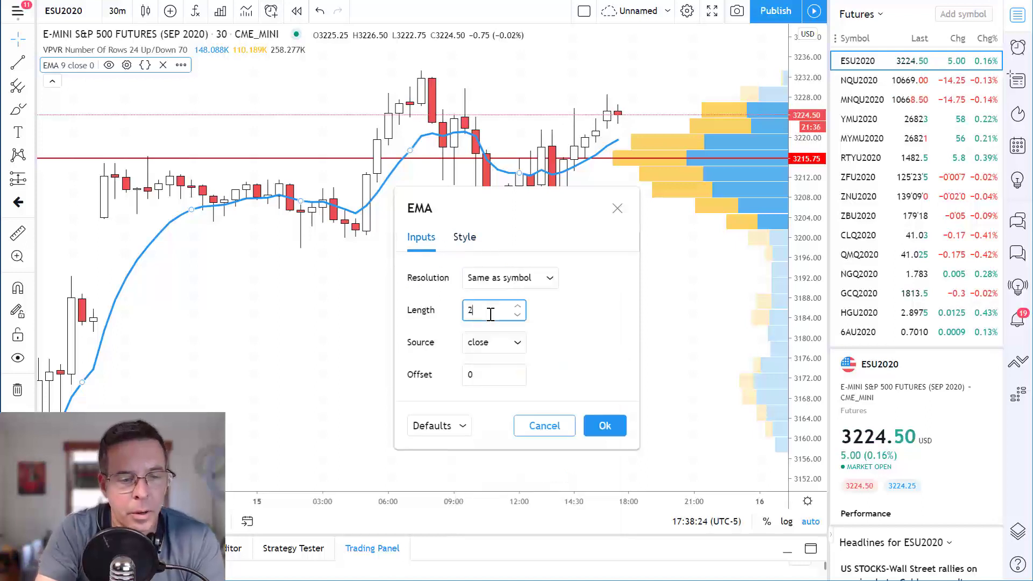
pyautogui.click(603, 426)
# - Add the PHL CO indicator, found by searching for "previous", with only Prev Daily High and Prev Daily Low enabled in its inputs
pyautogui.scroll(-4, 509, 354)
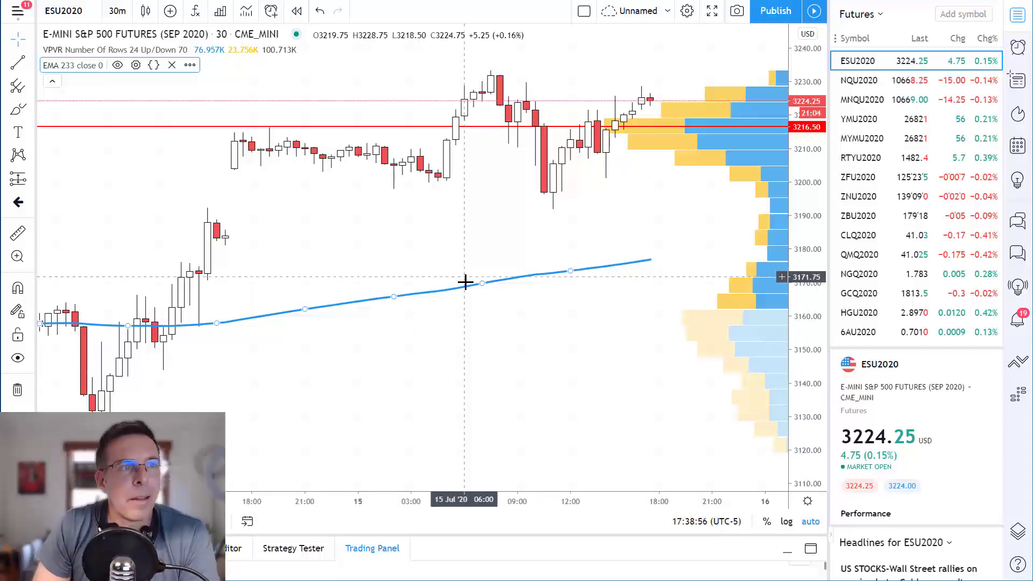
pyautogui.click(195, 12)
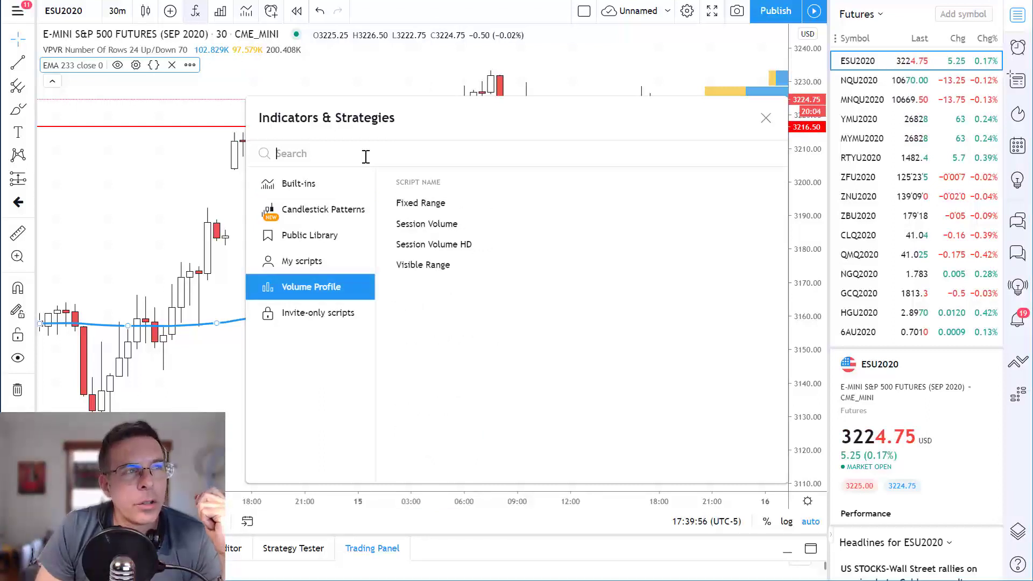
pyautogui.write('previous')
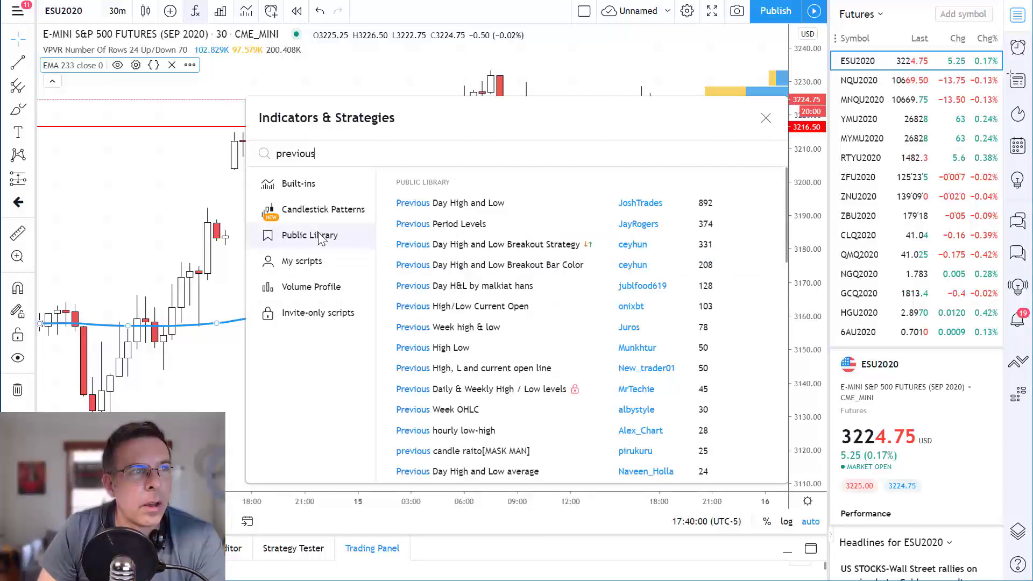
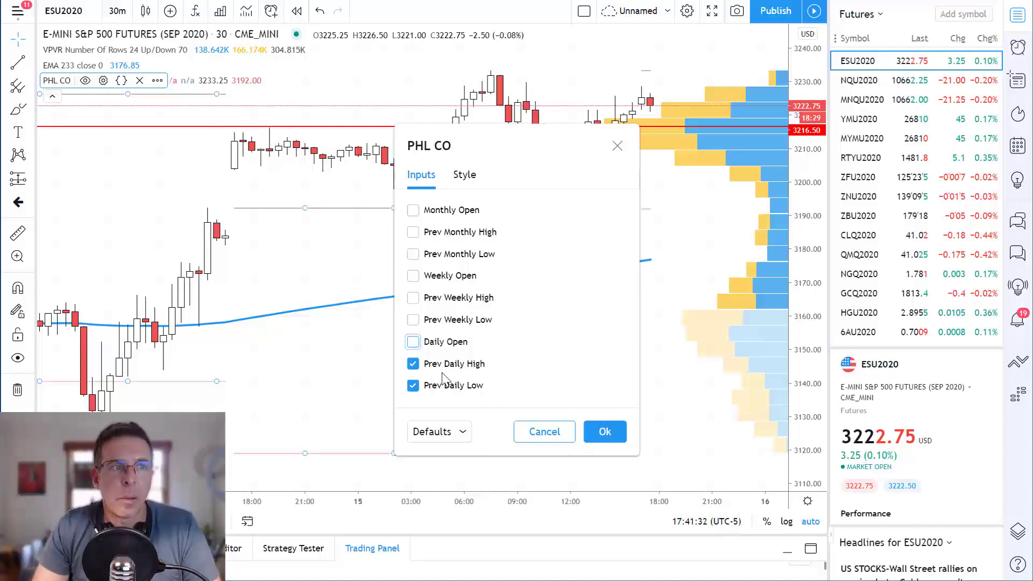
pyautogui.click(605, 431)
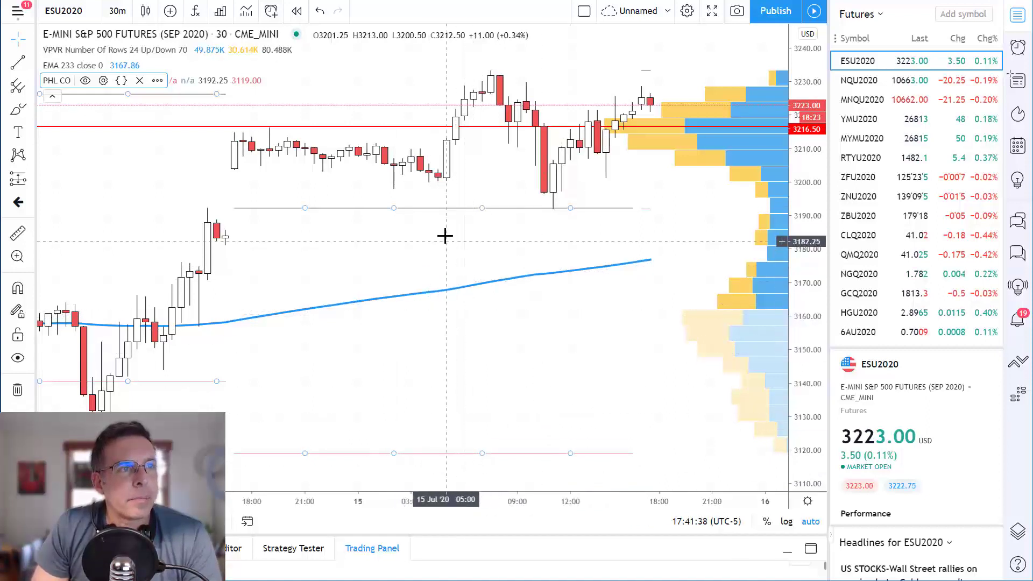
# - Hide the Monthly Open, Prev Monthly High and Low, Weekly Open, Prev Weekly High and Low, and Daily Open plots in the PHL CO style
pyautogui.click(104, 81)
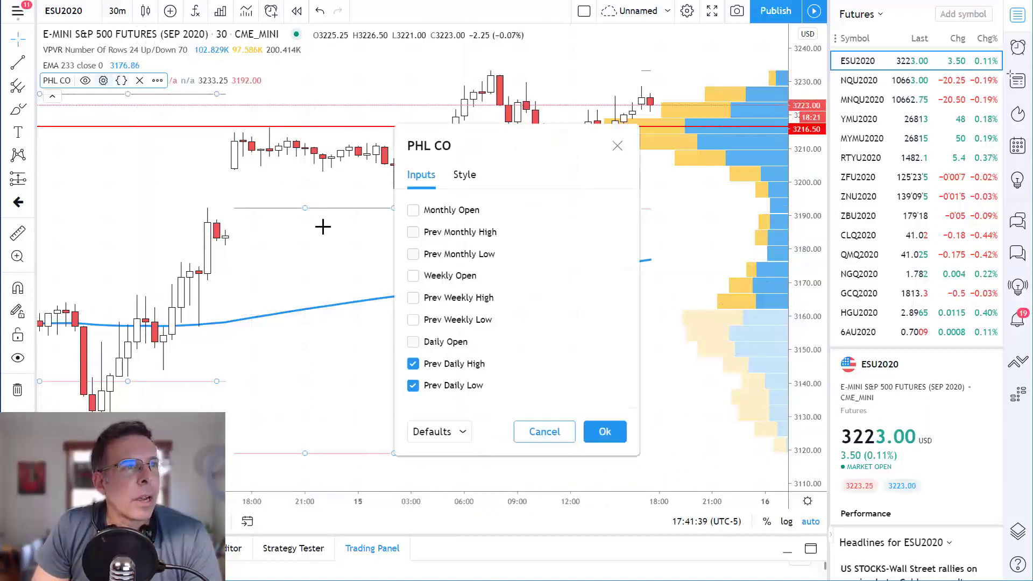
pyautogui.click(456, 176)
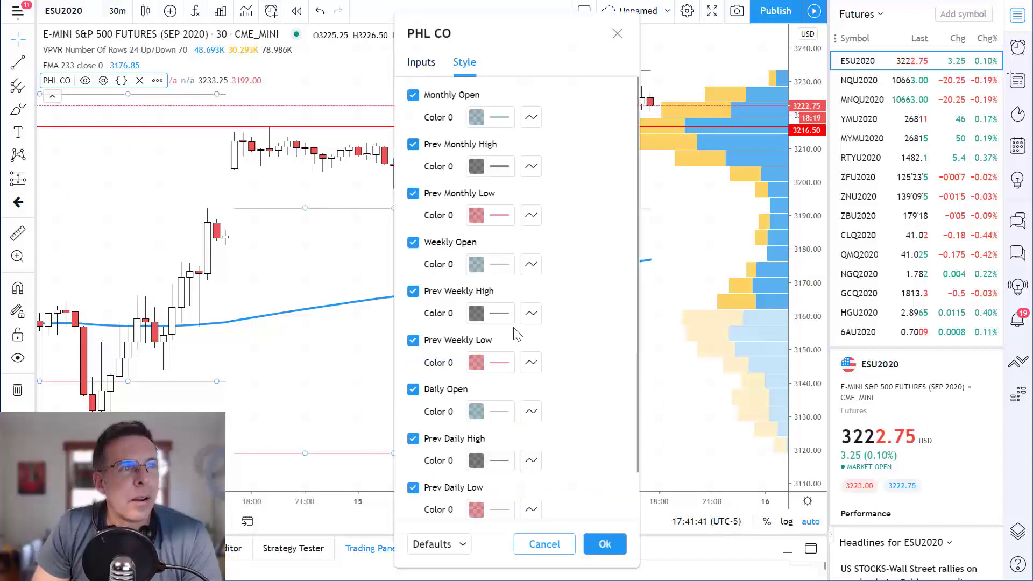
pyautogui.click(413, 96)
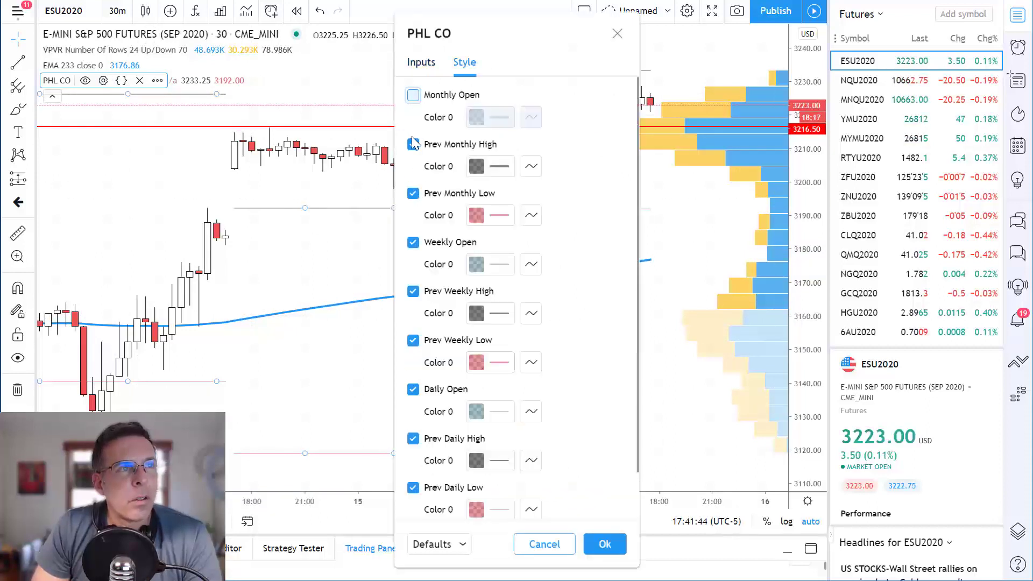
pyautogui.click(413, 145)
pyautogui.click(413, 193)
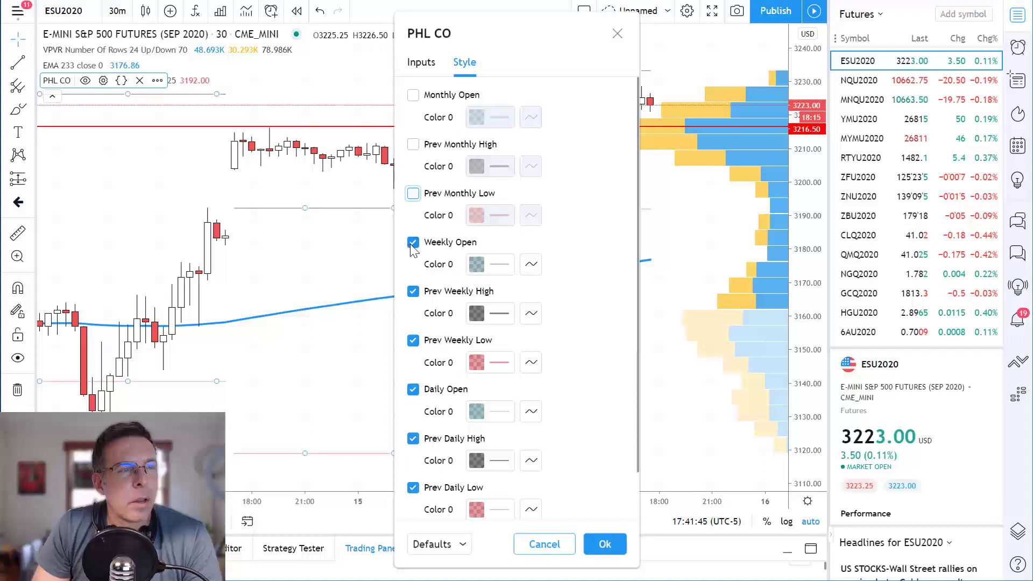
pyautogui.click(413, 242)
pyautogui.click(413, 291)
pyautogui.click(413, 341)
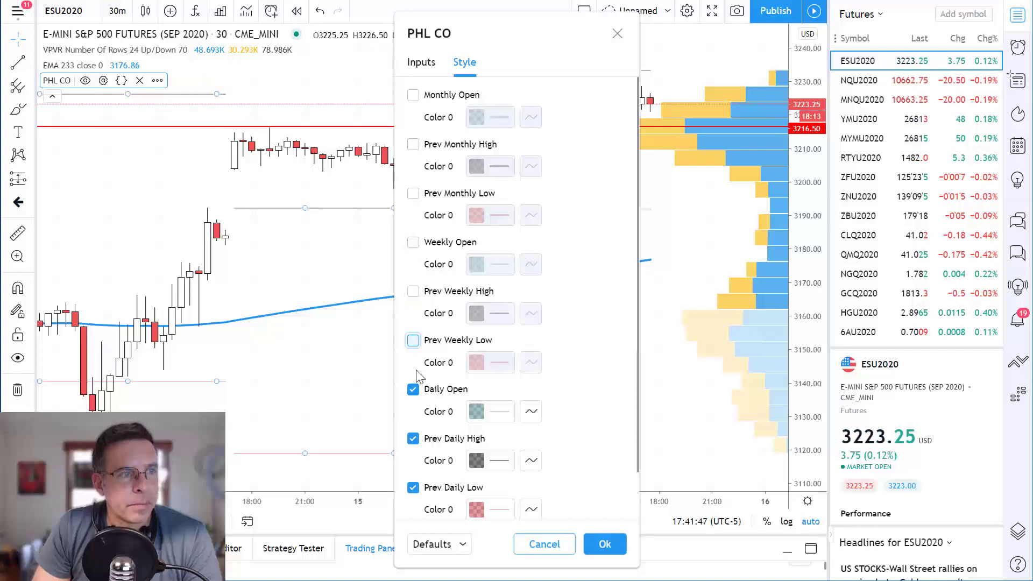
pyautogui.click(413, 391)
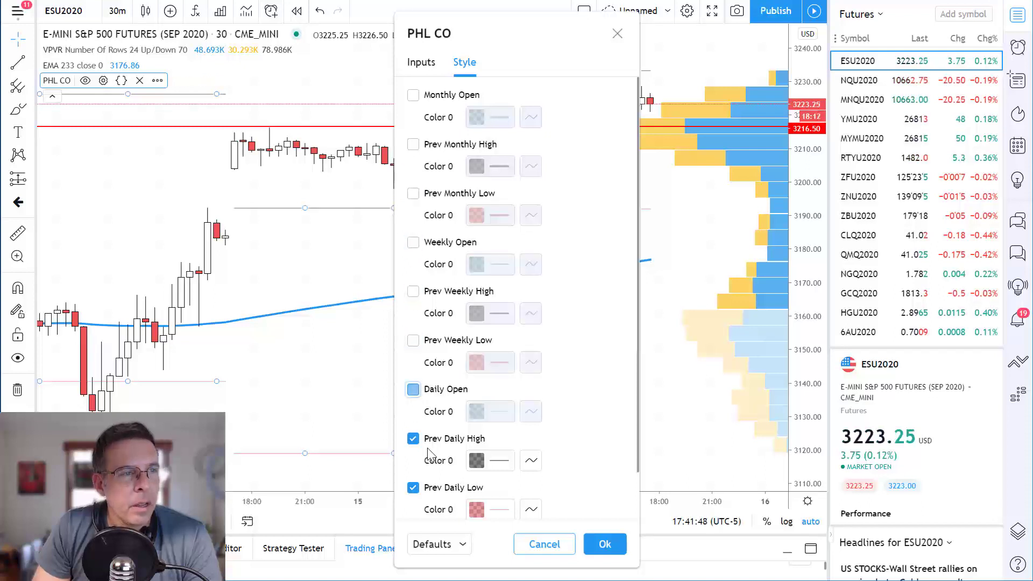
# - Style the Prev Daily High line of PHL CO in red with the third thickness option
pyautogui.click(490, 461)
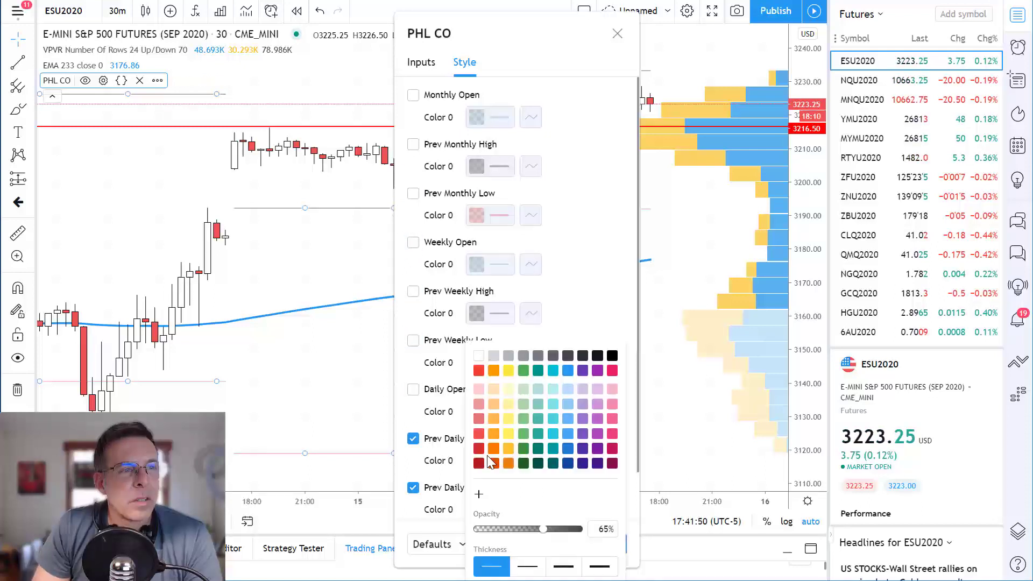
pyautogui.click(480, 370)
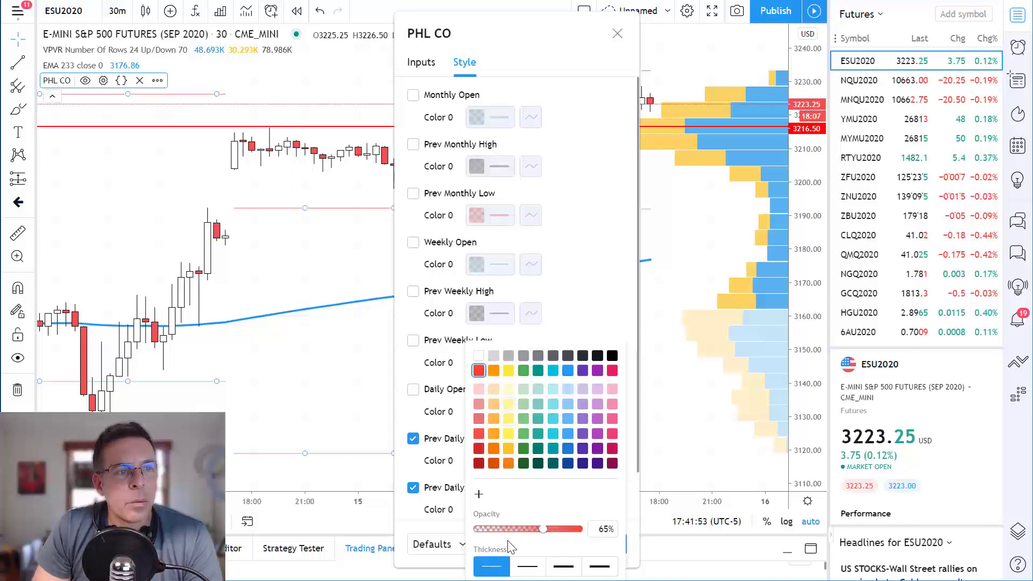
pyautogui.click(565, 567)
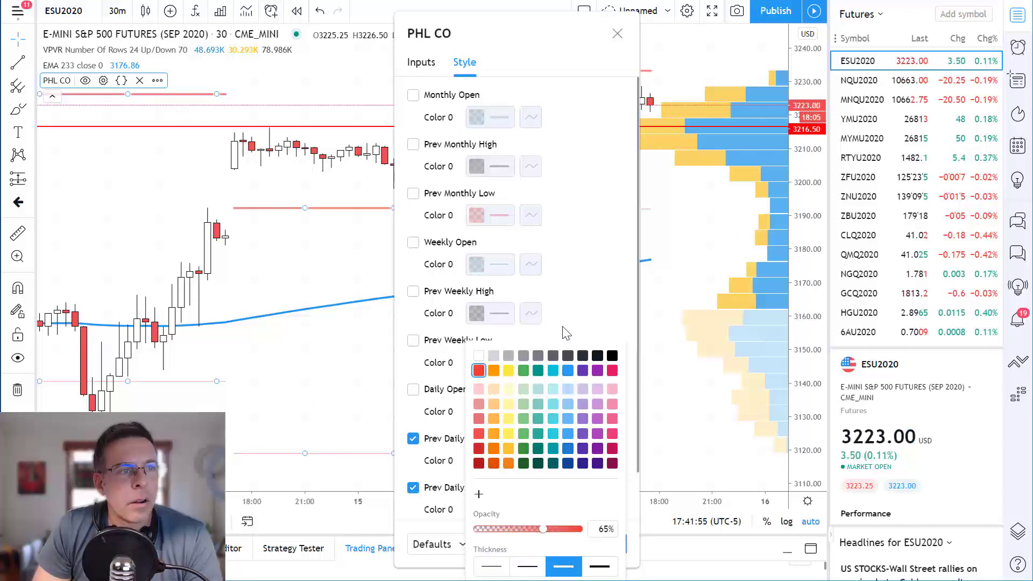
# - Style the Prev Daily Low line of PHL CO in dark green with the third thickness option and close the settings
pyautogui.click(456, 507)
pyautogui.click(497, 511)
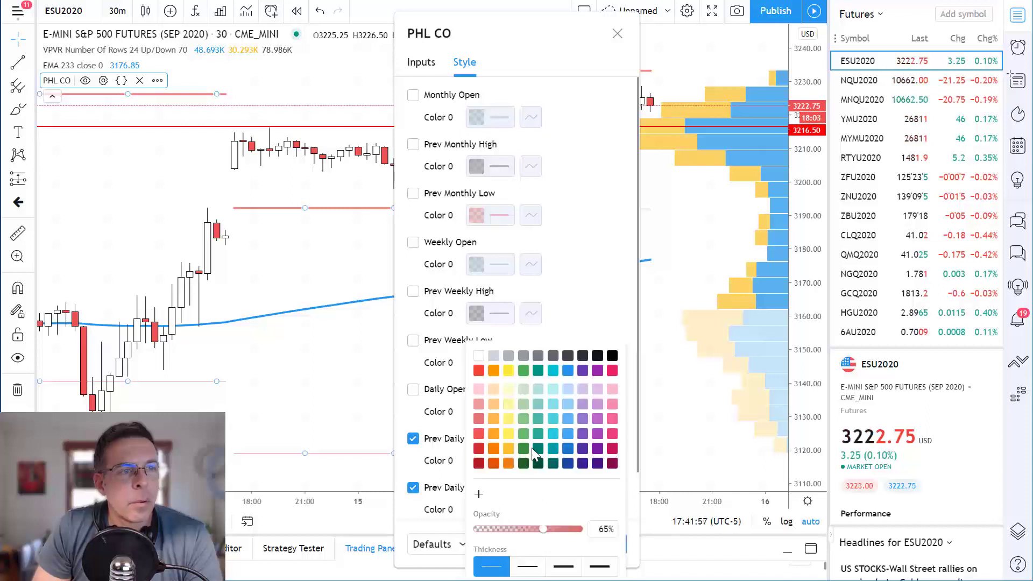
pyautogui.click(523, 448)
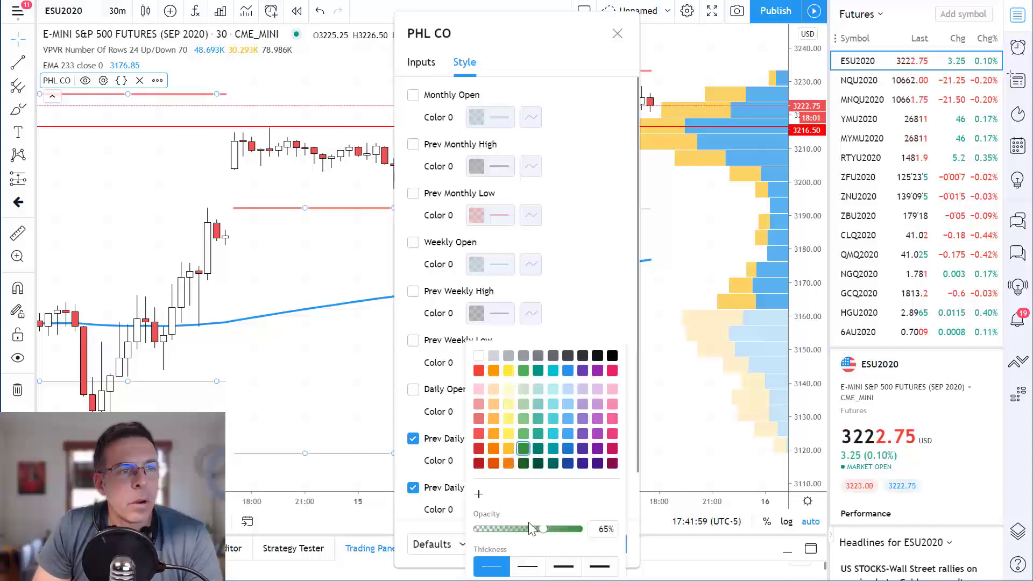
pyautogui.click(562, 568)
pyautogui.click(360, 377)
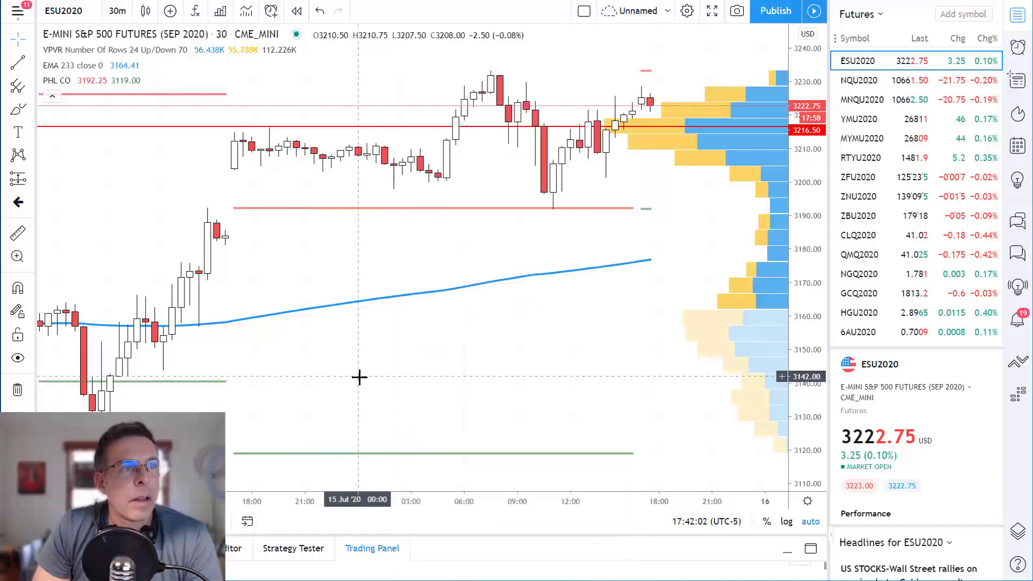
# - Add the invite-only script TDG_ExtTurn, the version with 40 likes, to the ESU2020 chart
pyautogui.scroll(-3, 471, 313)
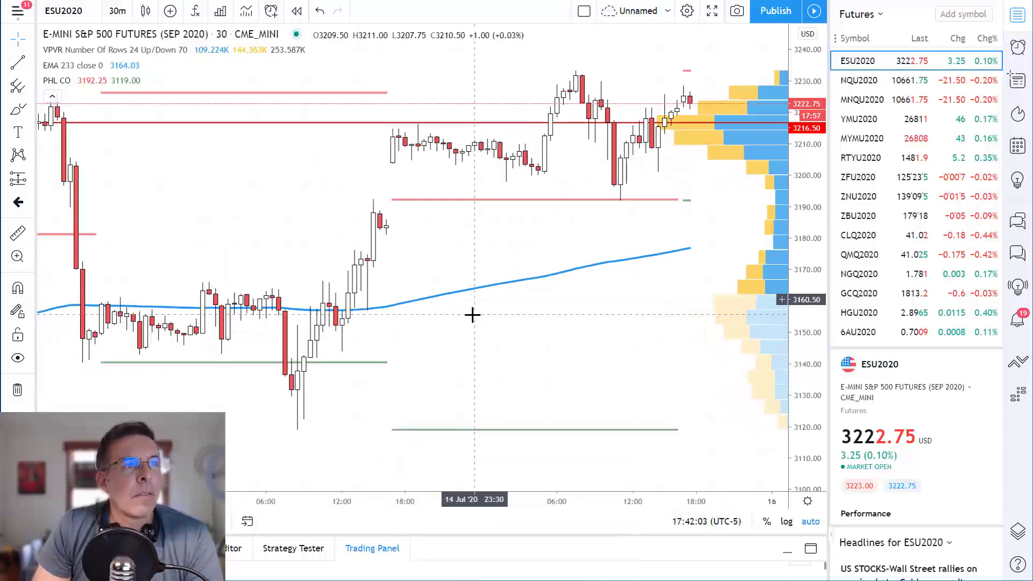
pyautogui.scroll(-2, 473, 315)
pyautogui.moveTo(435, 187); pyautogui.dragTo(332, 172)
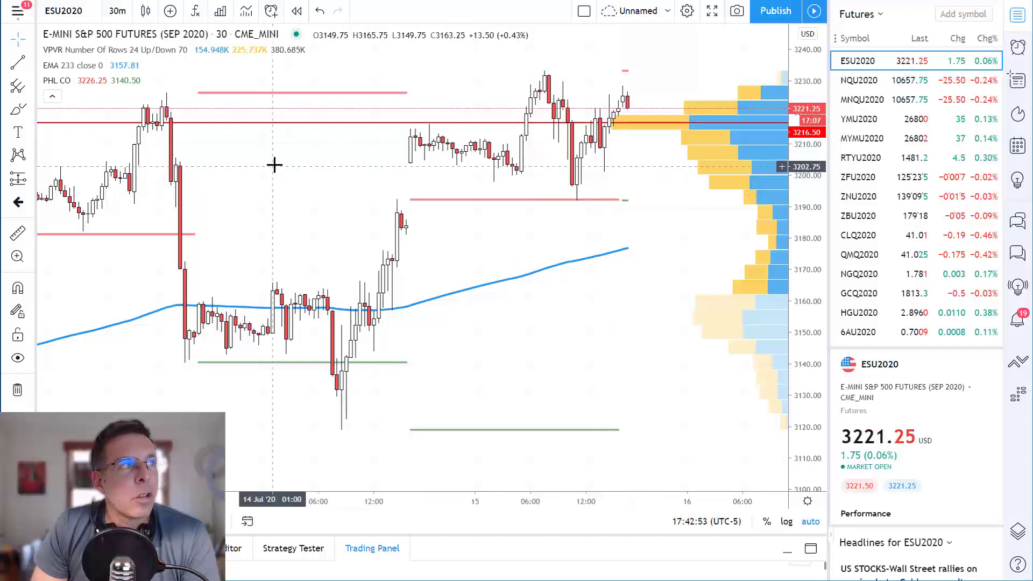
pyautogui.moveTo(89, 65)
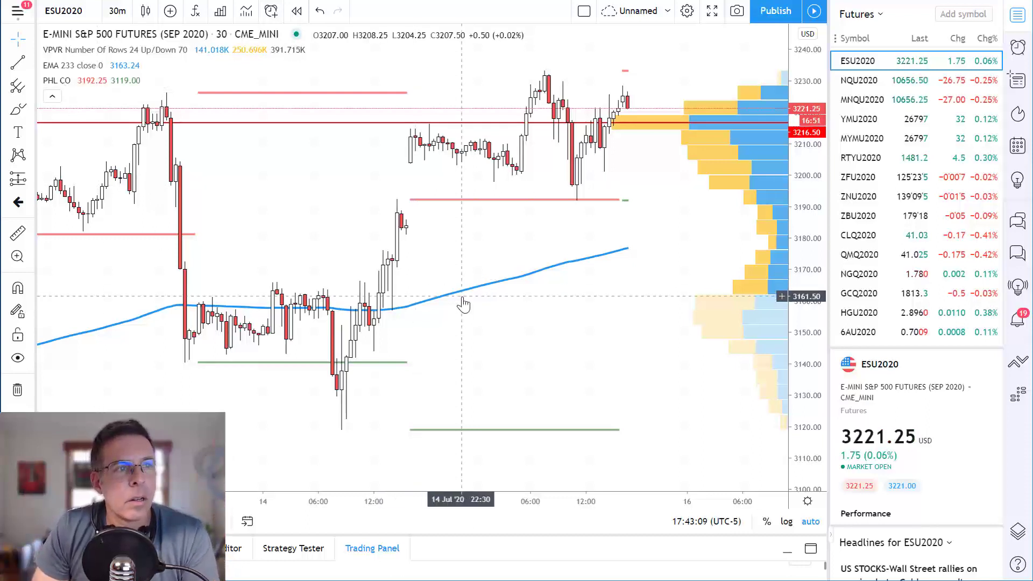
pyautogui.scroll(-1, 484, 328)
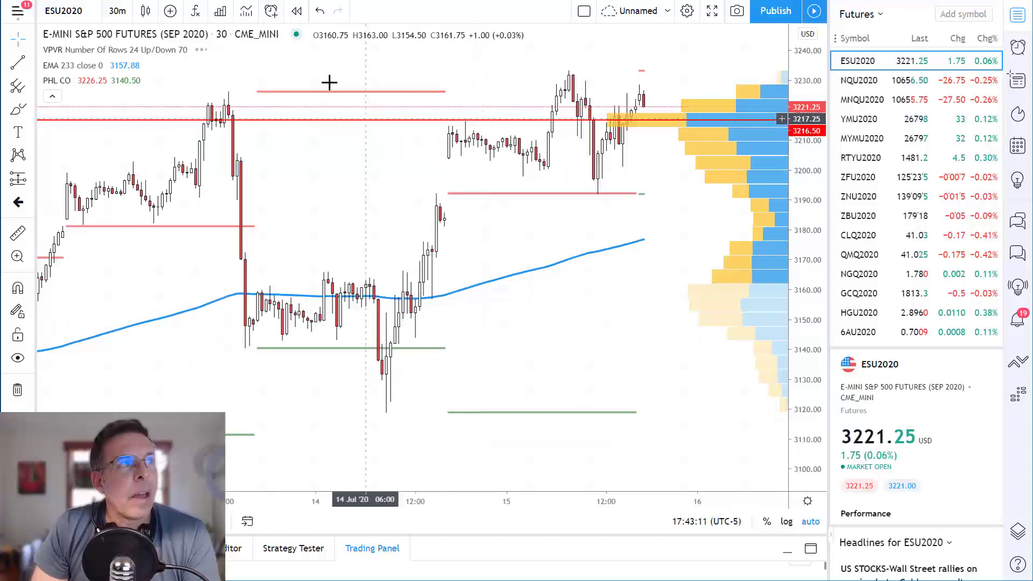
pyautogui.click(195, 12)
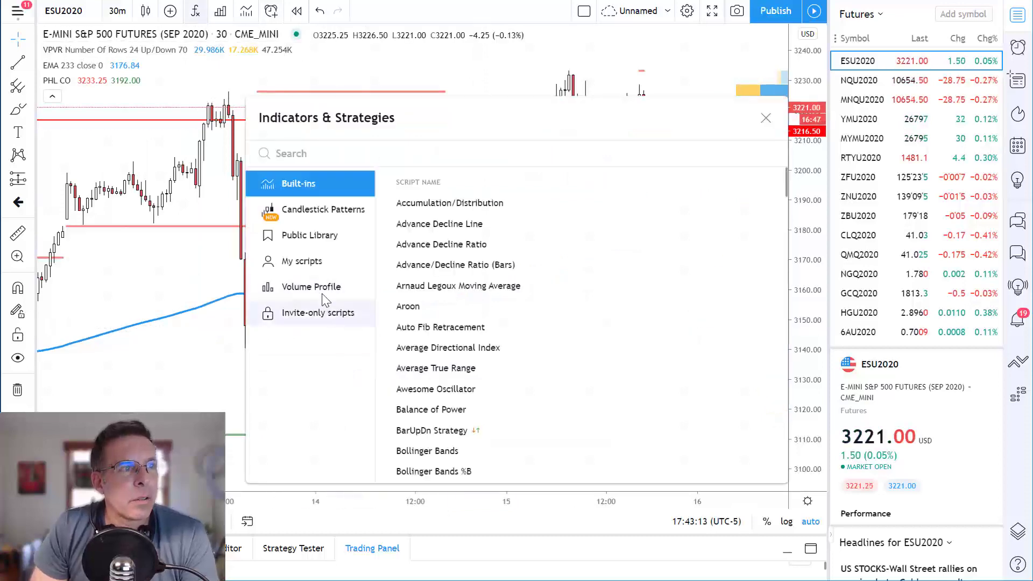
pyautogui.click(318, 314)
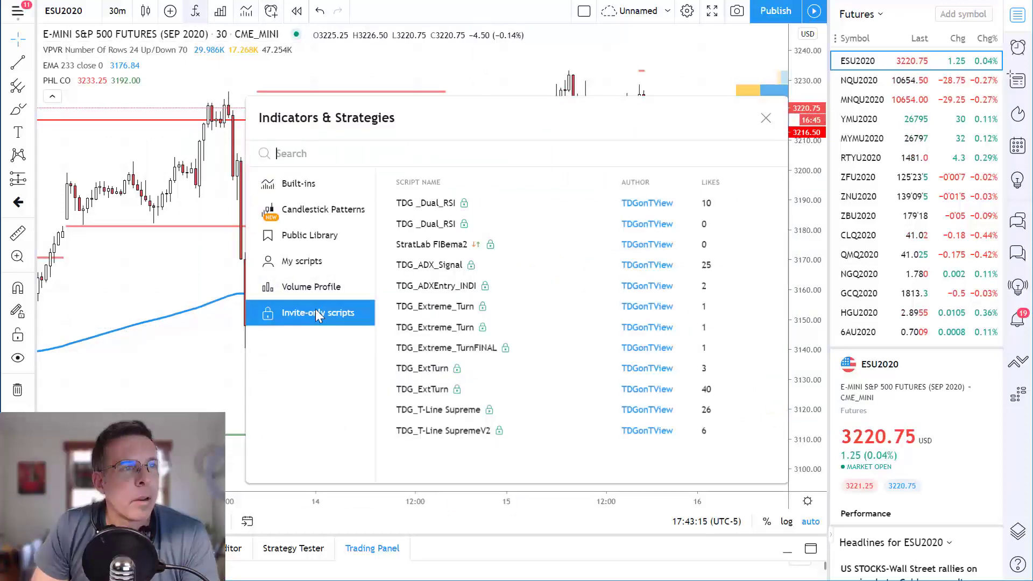
pyautogui.click(536, 396)
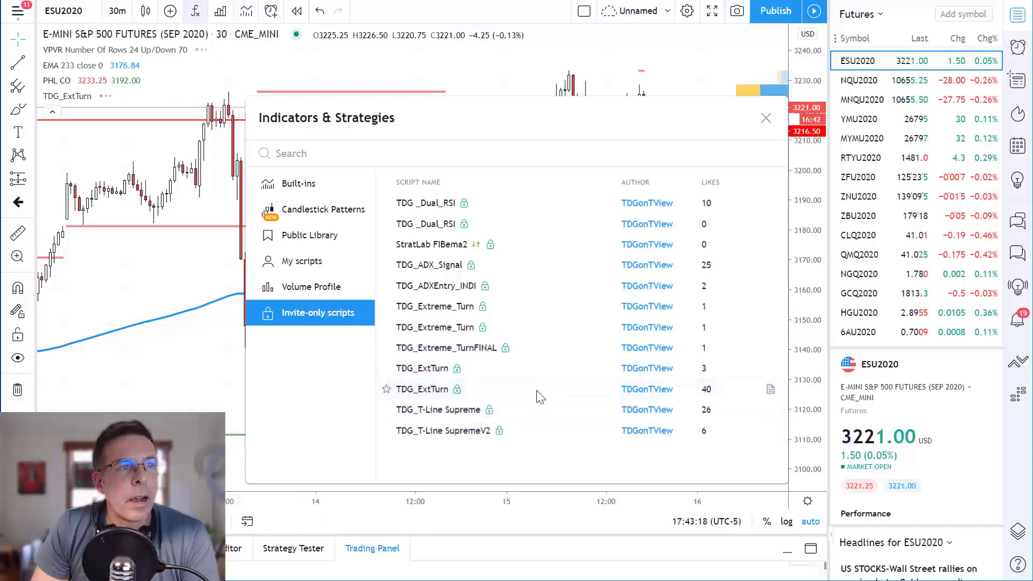
pyautogui.click(765, 119)
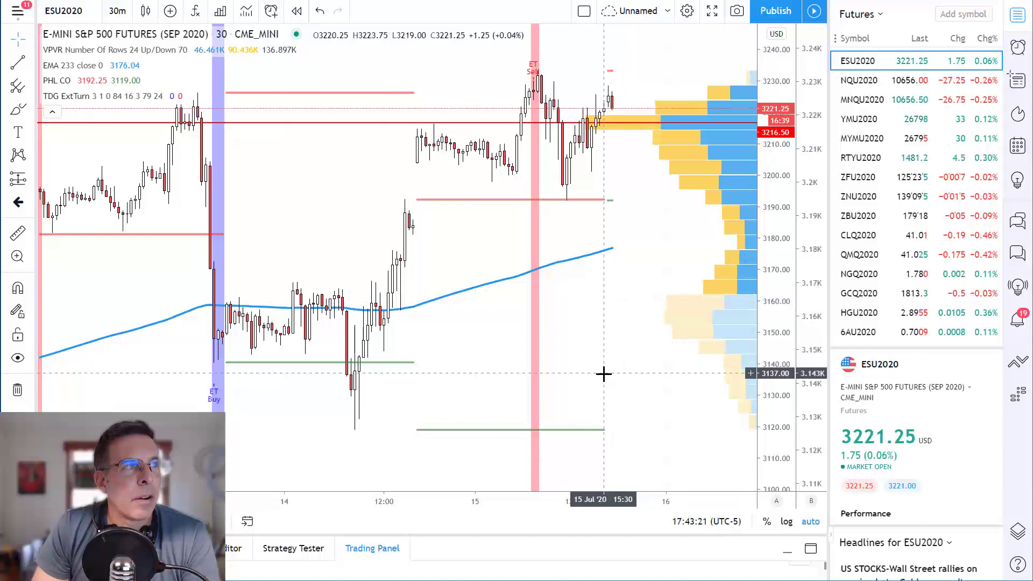
pyautogui.scroll(1, 601, 368)
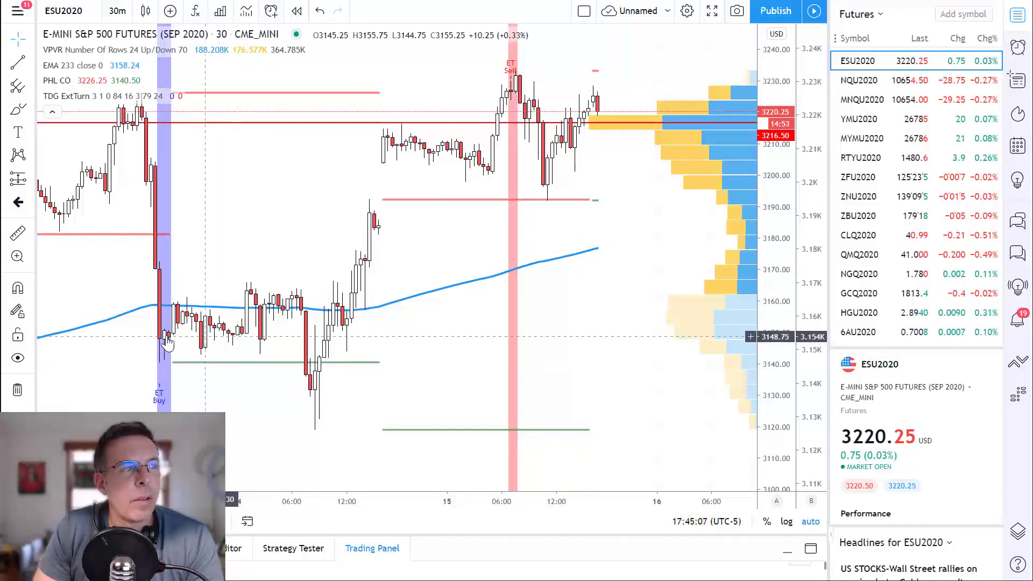
pyautogui.scroll(-2, 423, 391)
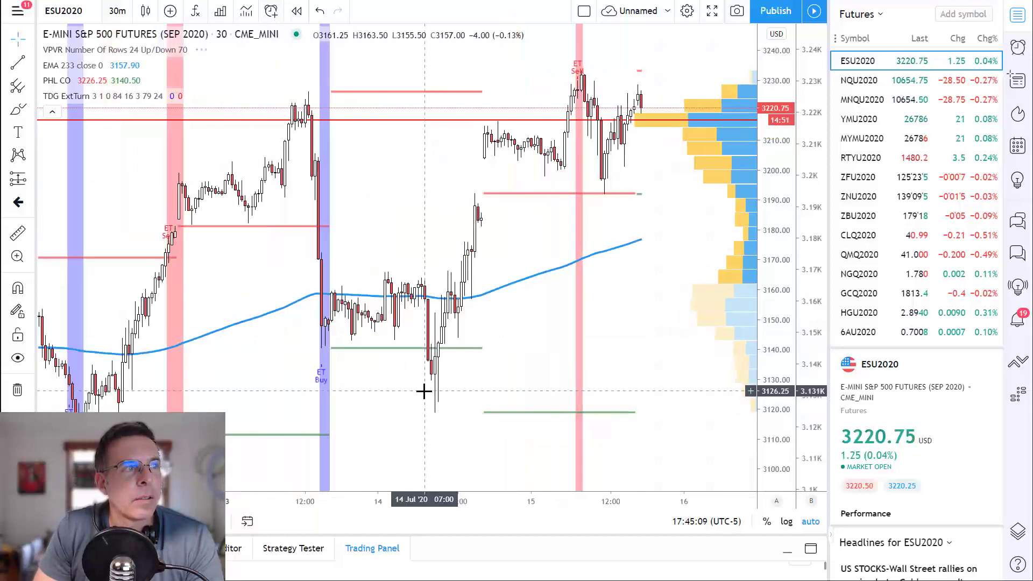
pyautogui.scroll(-2, 424, 391)
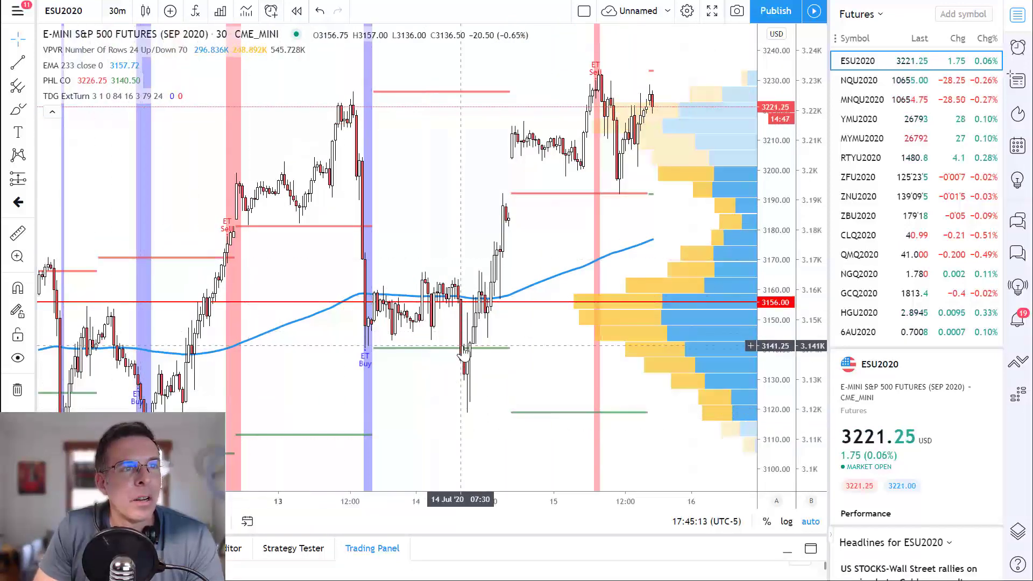
pyautogui.scroll(3, 461, 353)
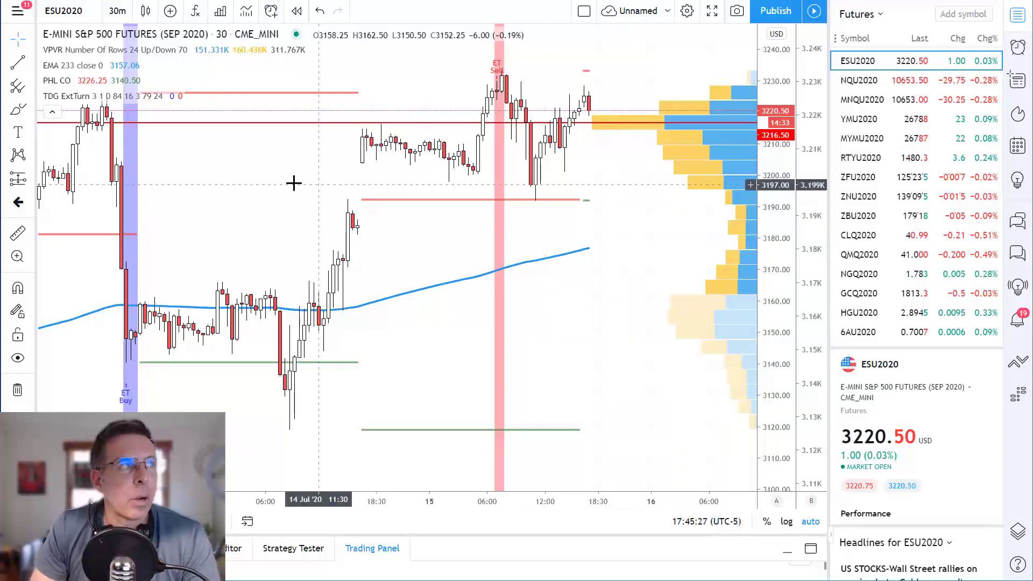
pyautogui.moveTo(149, 59)
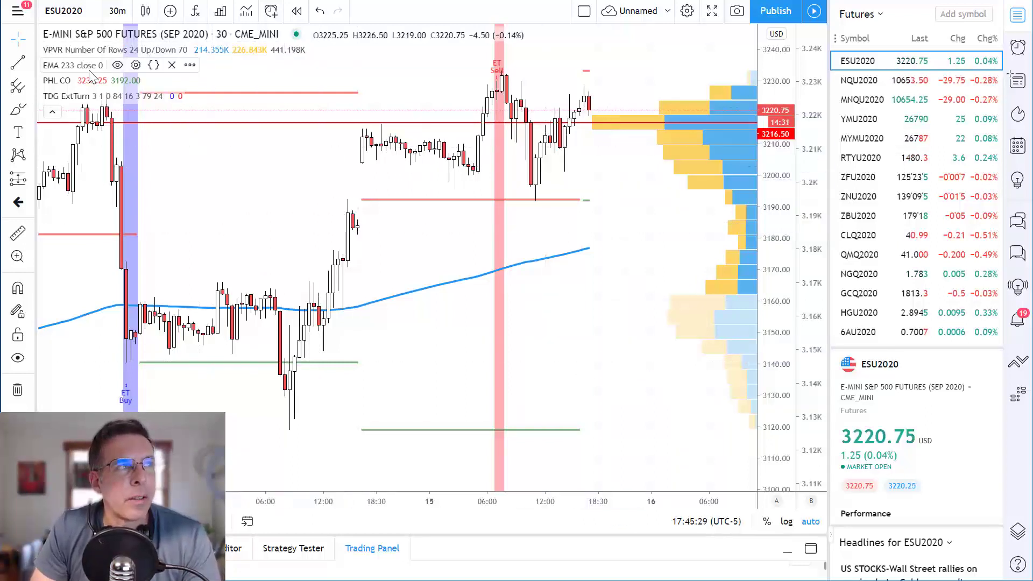
pyautogui.moveTo(61, 80)
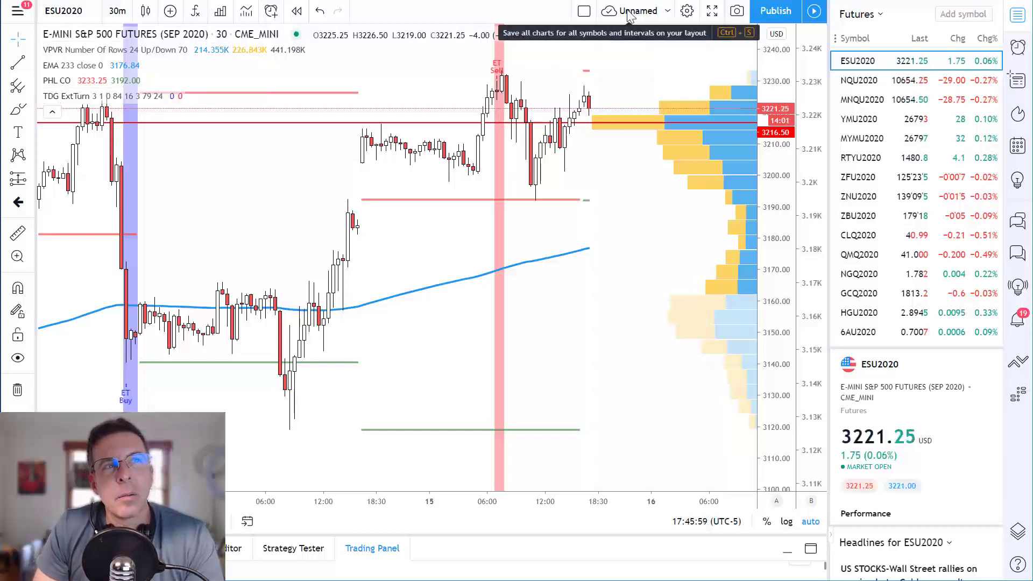
# - Rename the current chart layout as YouTube Demo and save the name
pyautogui.click(667, 12)
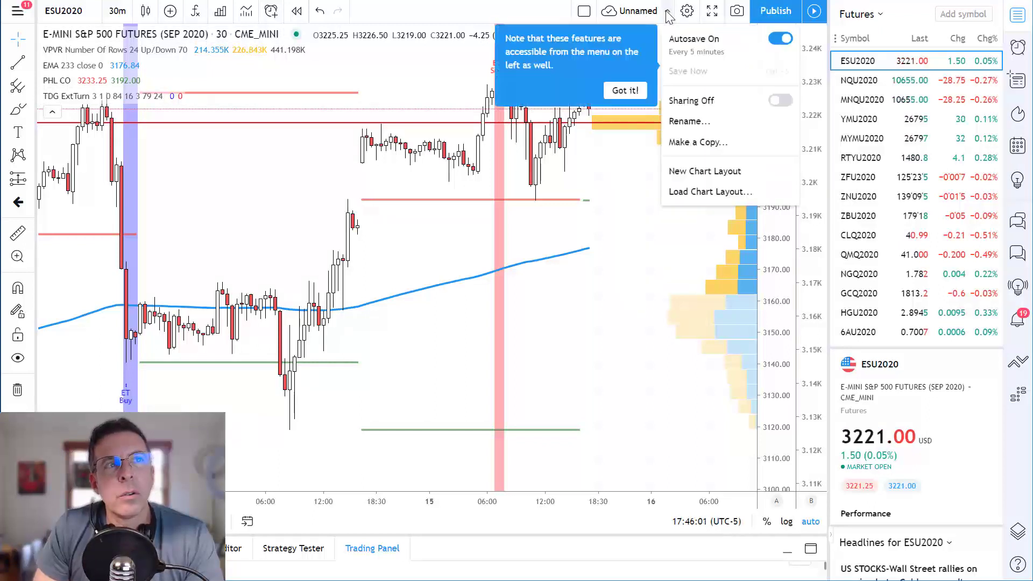
pyautogui.click(688, 122)
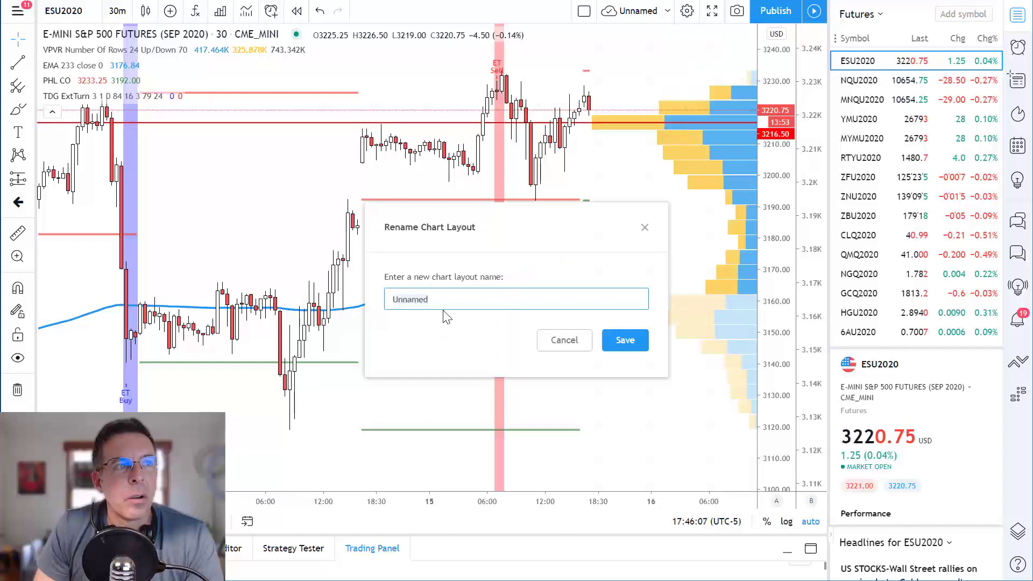
pyautogui.press('BackSpace')
pyautogui.press('BackSpace')
pyautogui.press('BackSpace')
pyautogui.press('BackSpace')
pyautogui.press('BackSpace')
pyautogui.press('BackSpace')
pyautogui.press('BackSpace')
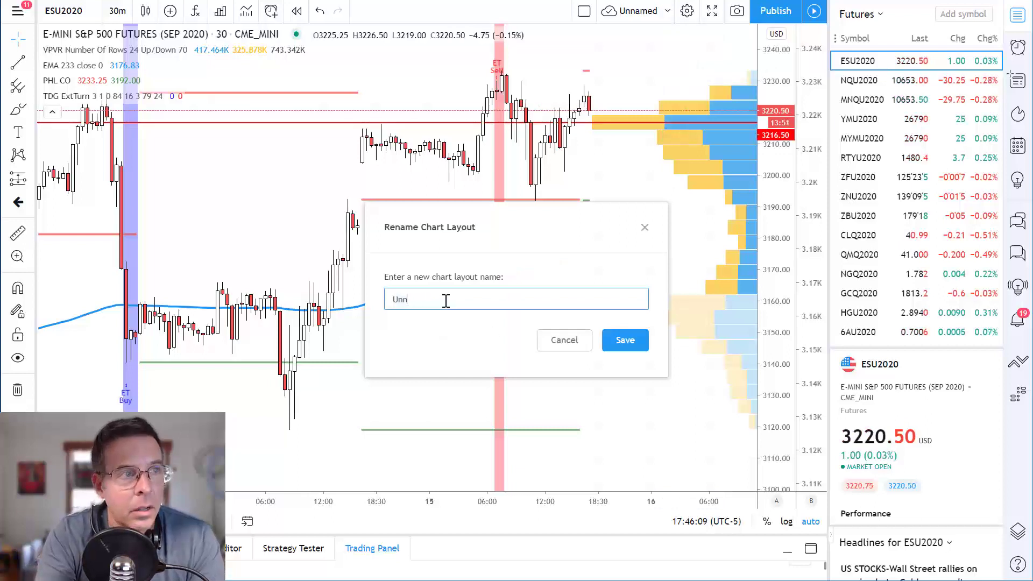
pyautogui.write('Yout')
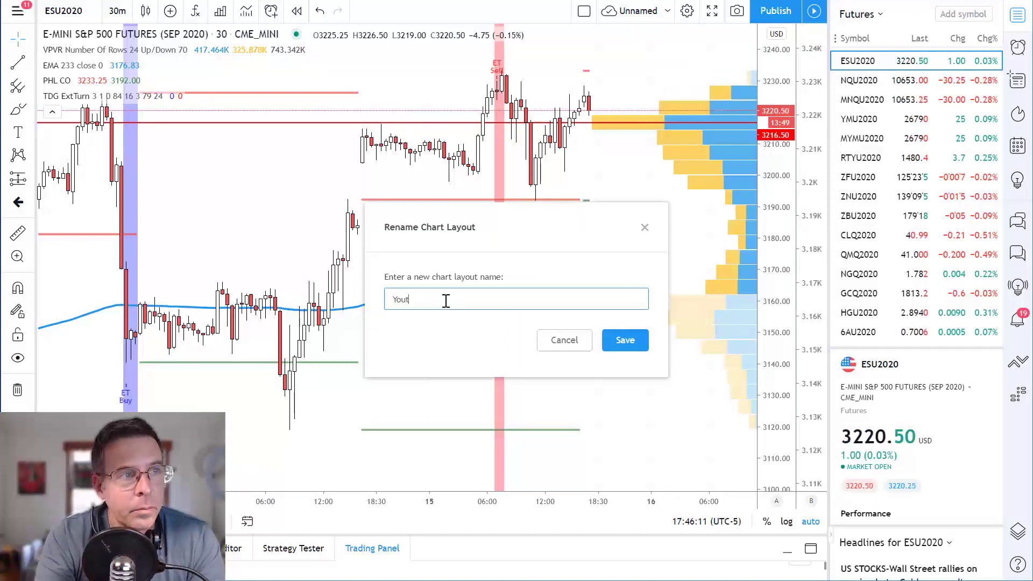
pyautogui.write('Tube Demo')
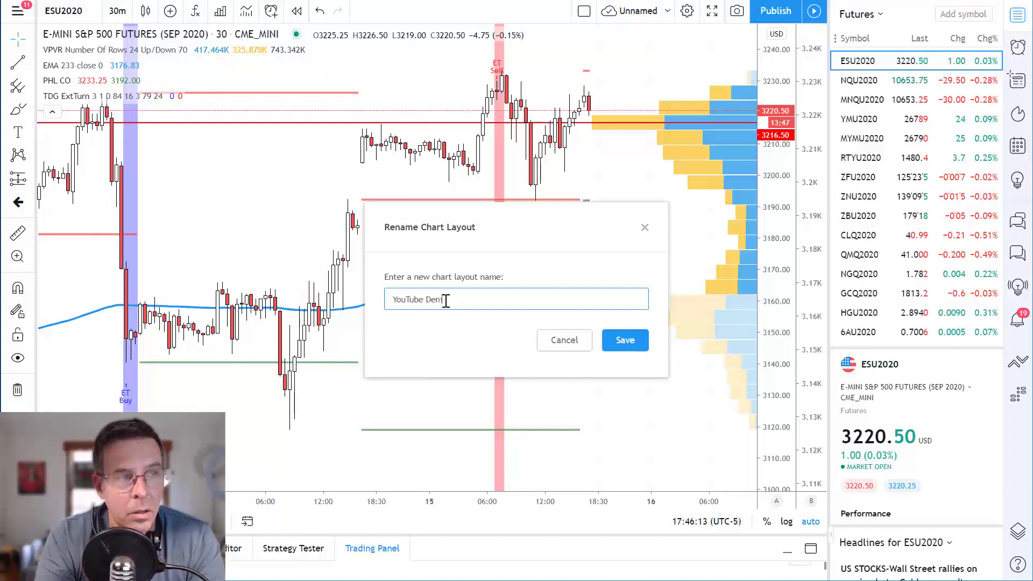
pyautogui.click(638, 344)
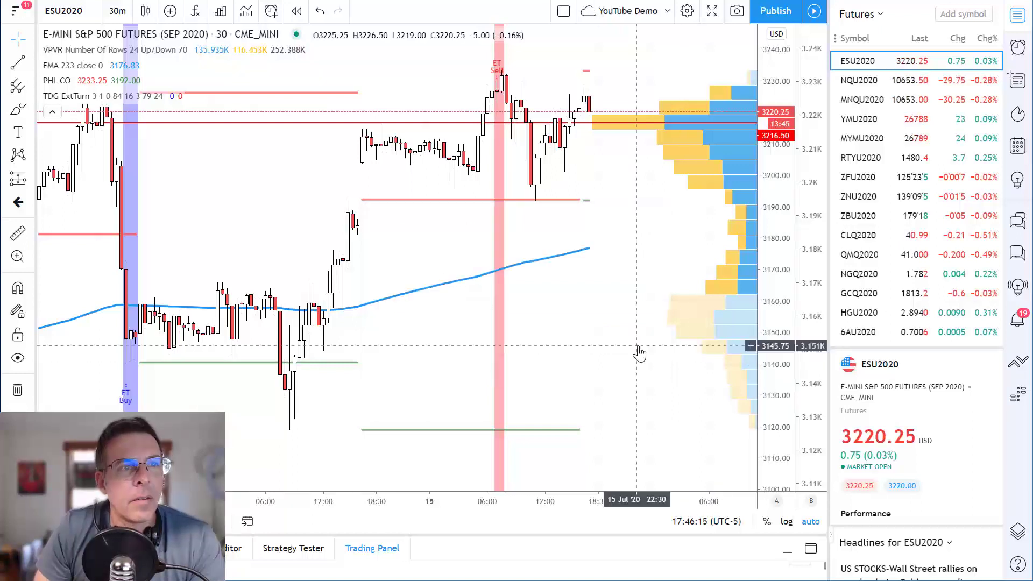
# - Delete the three Unnamed layouts for NQU2020, MNQU2020 and MYMU2020 from the saved chart layouts
pyautogui.click(668, 16)
pyautogui.click(691, 192)
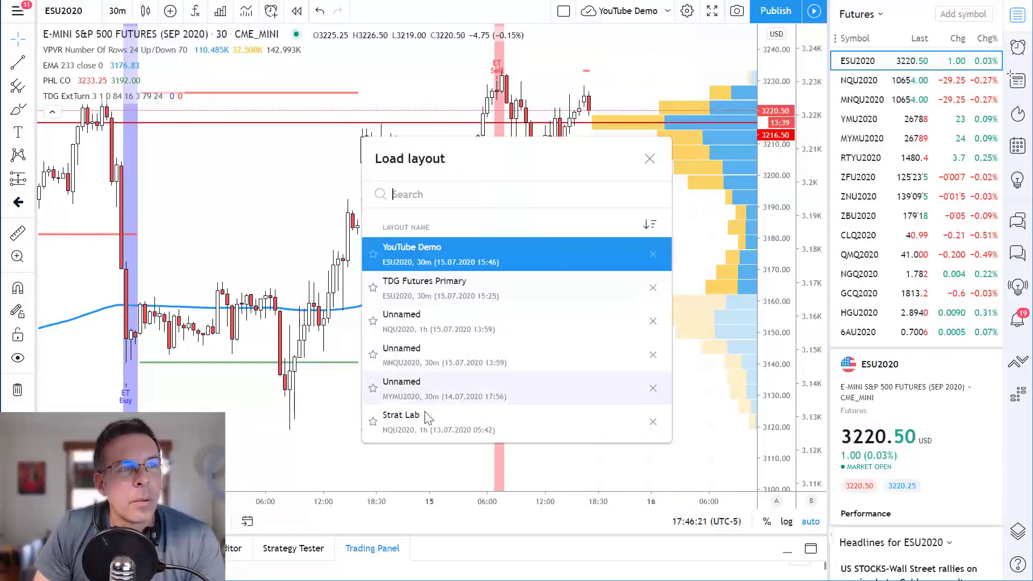
pyautogui.click(651, 321)
pyautogui.click(605, 336)
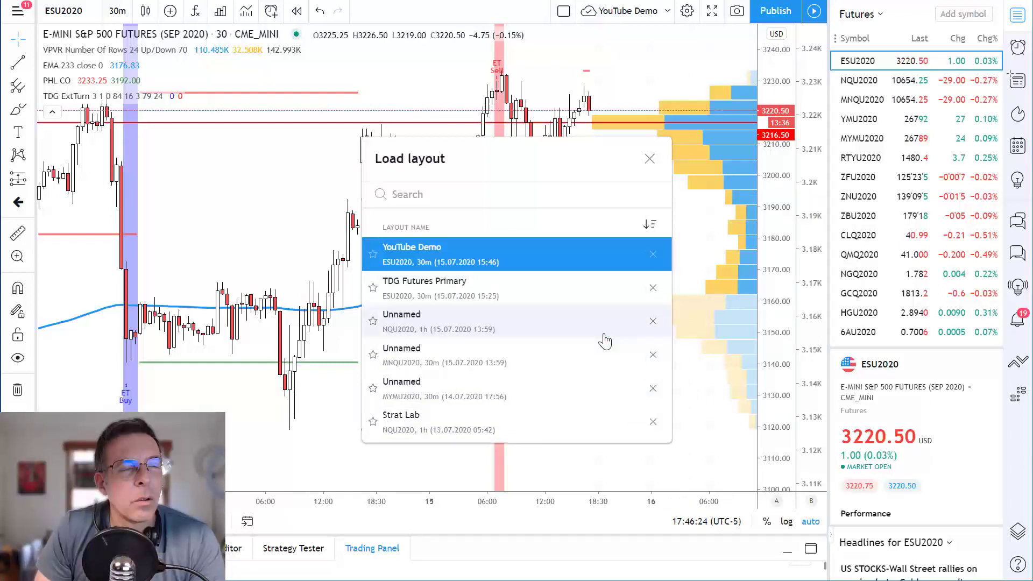
pyautogui.click(651, 321)
pyautogui.click(616, 334)
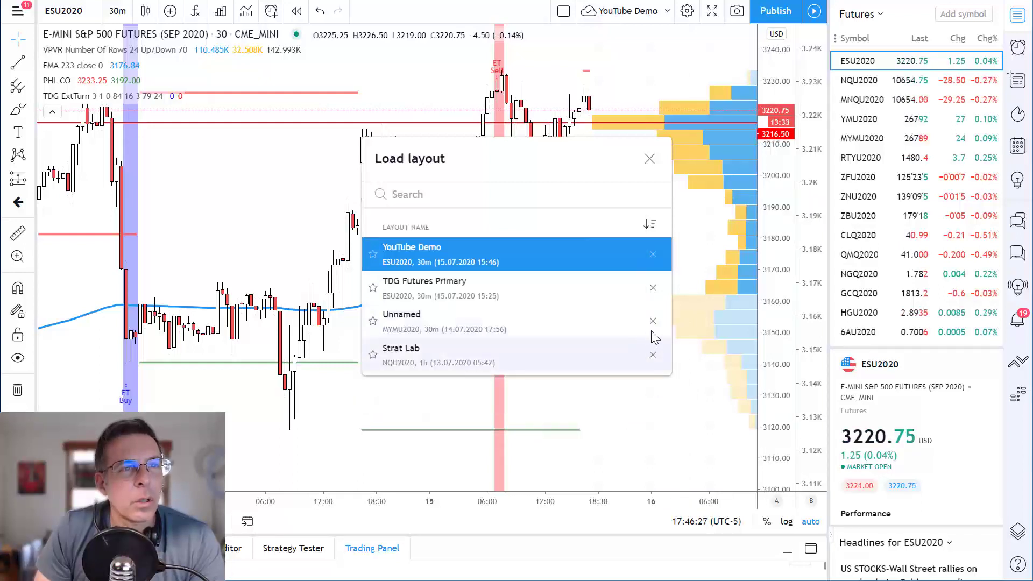
pyautogui.click(653, 322)
pyautogui.click(605, 334)
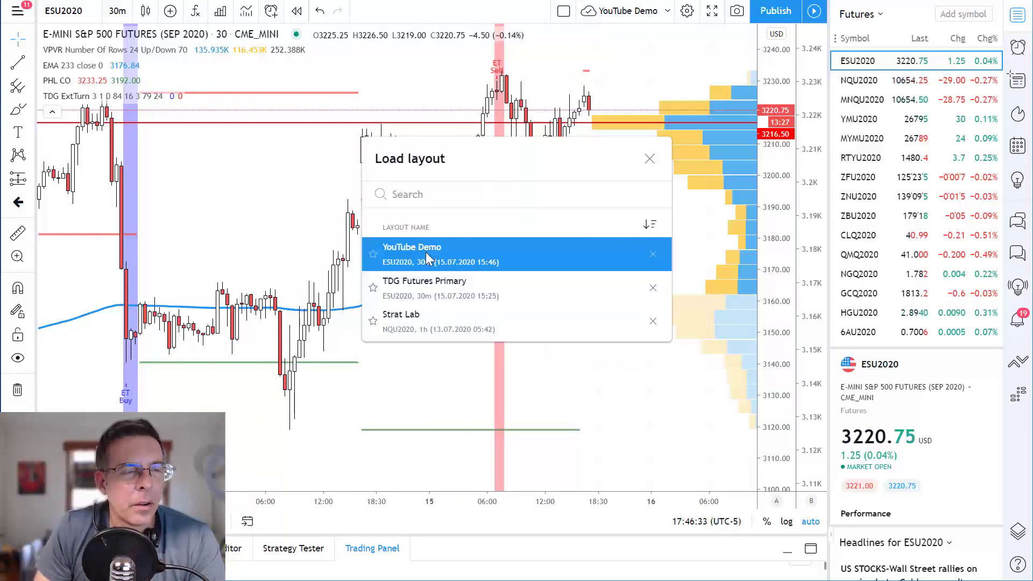
# - Load the Strat Lab chart layout and unhide its StratLab FIBema strategy
pyautogui.click(420, 322)
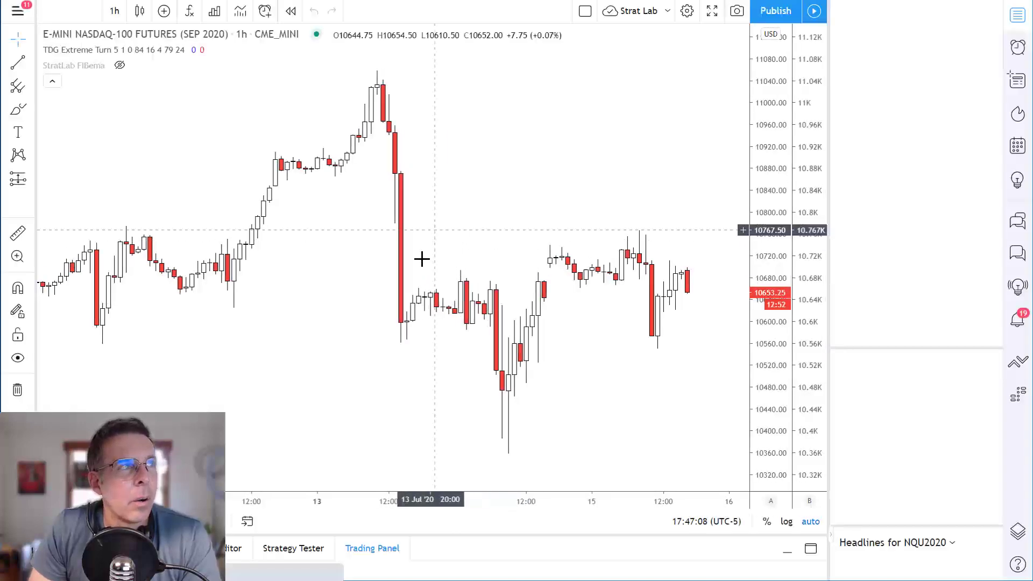
pyautogui.click(119, 65)
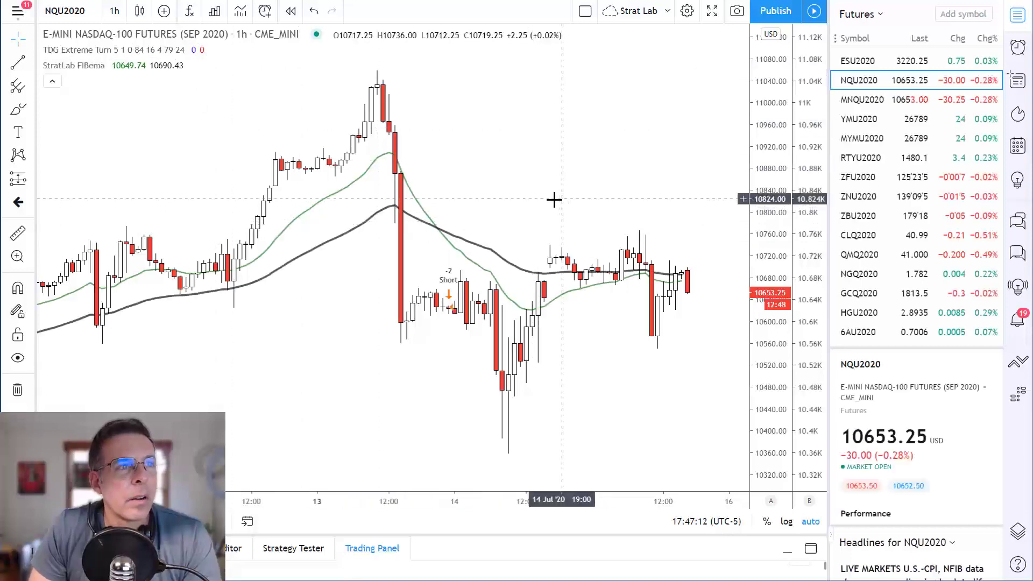
pyautogui.scroll(-2, 549, 215)
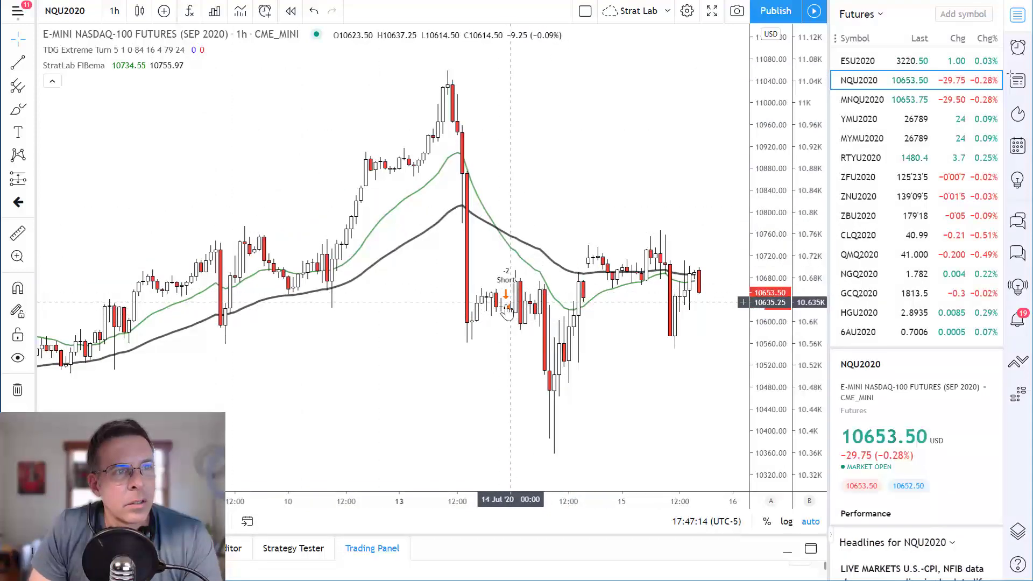
pyautogui.scroll(-3, 326, 369)
pyautogui.scroll(-3, 326, 368)
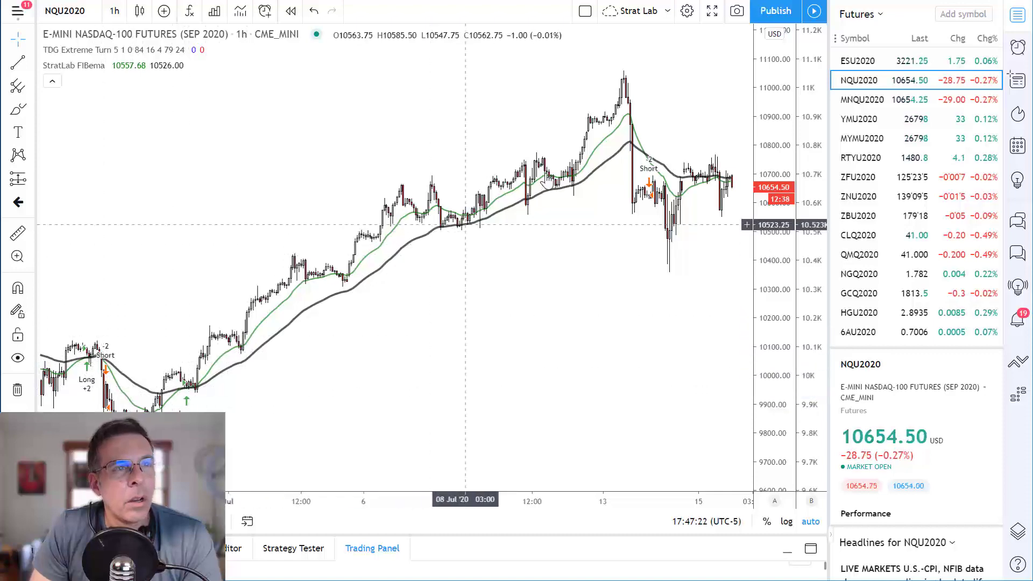
pyautogui.scroll(5, 558, 360)
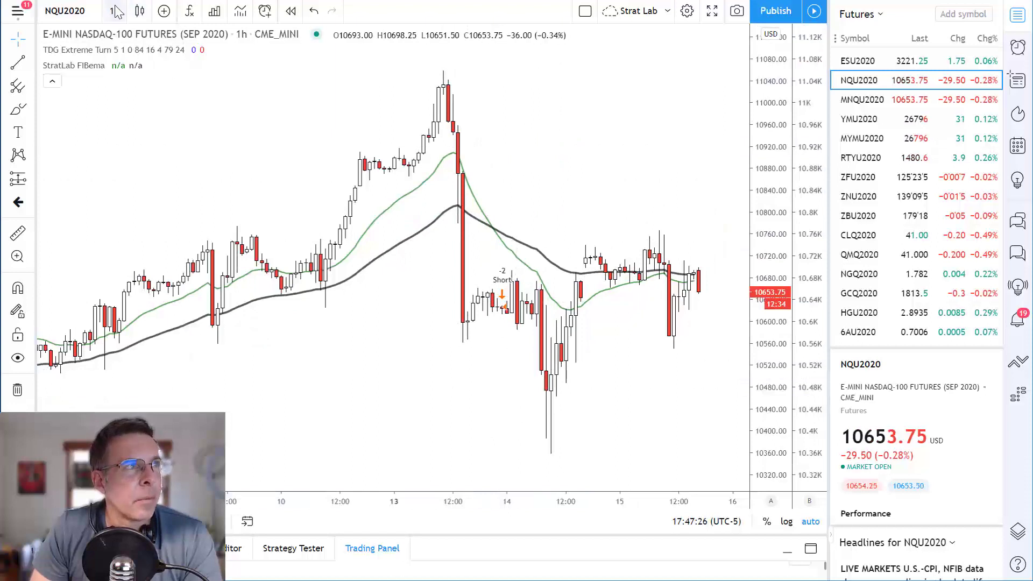
pyautogui.scroll(1, 578, 190)
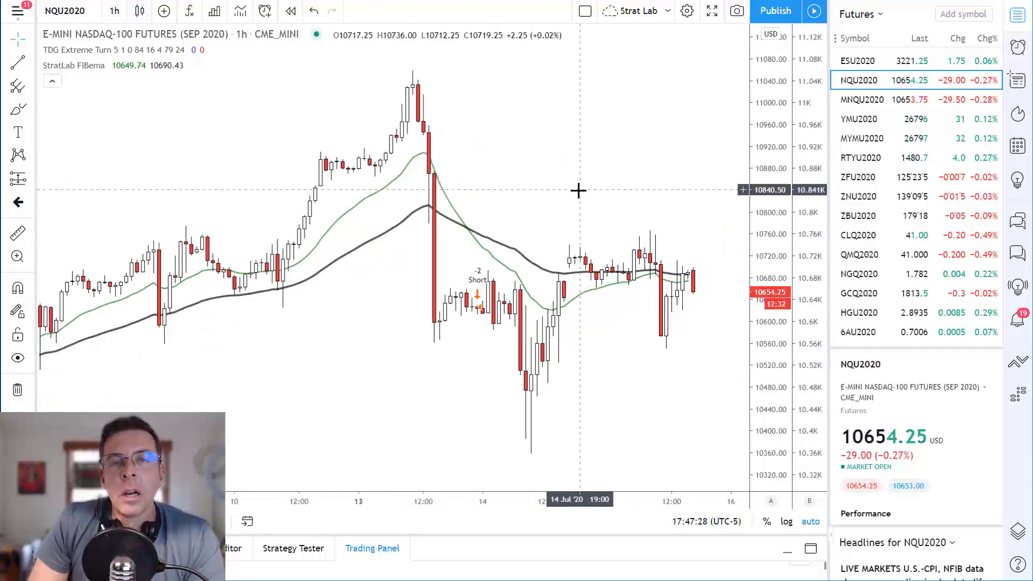